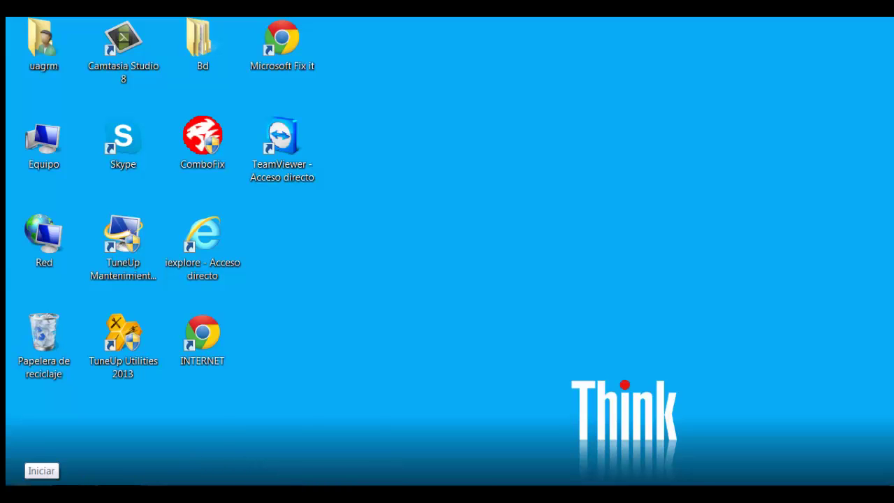
Launch IDEA and dismiss the notice about the missing document converter.
{"action": "left_click", "coordinate": [10, 482]}
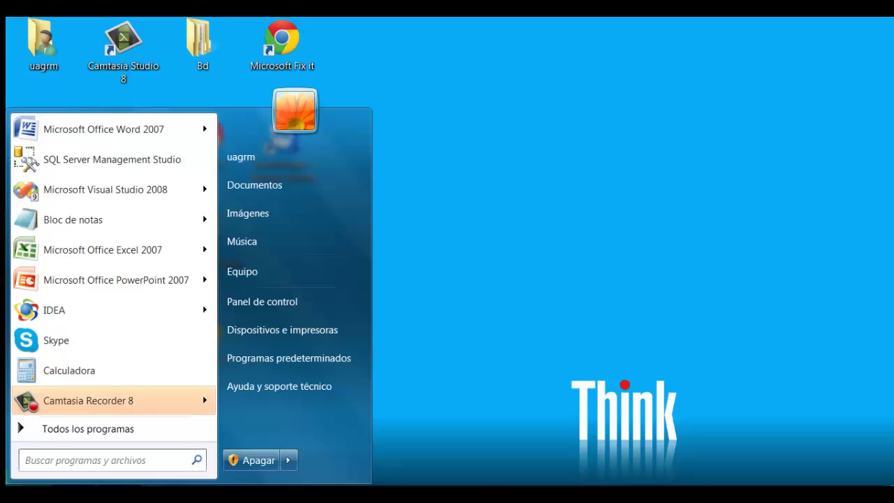
{"action": "left_click", "coordinate": [56, 311]}
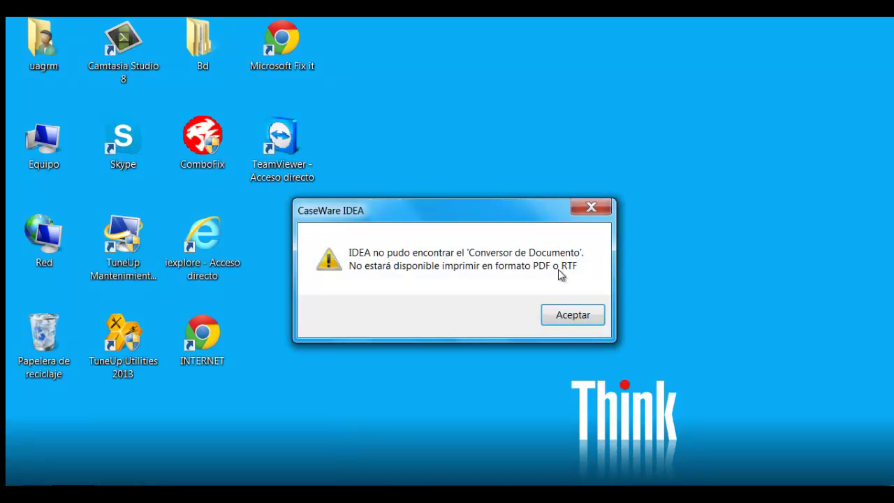
{"action": "left_click", "coordinate": [567, 314]}
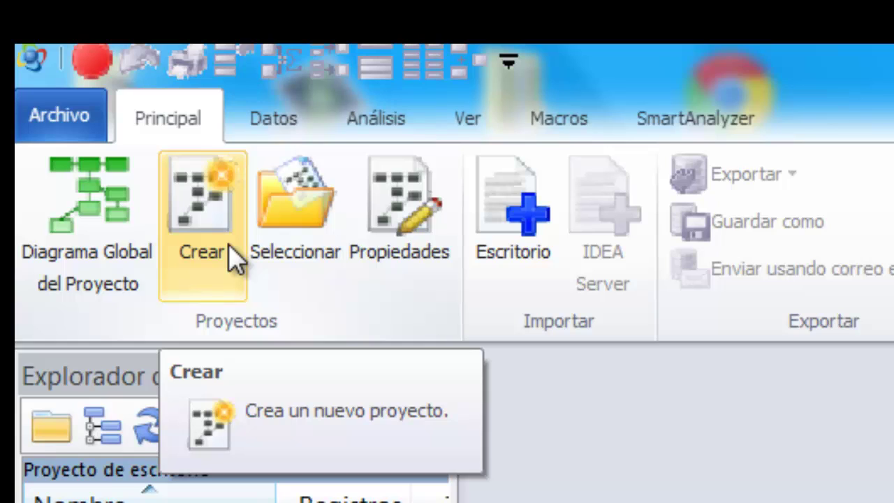
Create an external project in the folder C:\IDEA\BD_para_Casos_de_Estudio\EJ_1_CLIENTES.
{"action": "left_click", "coordinate": [201, 199]}
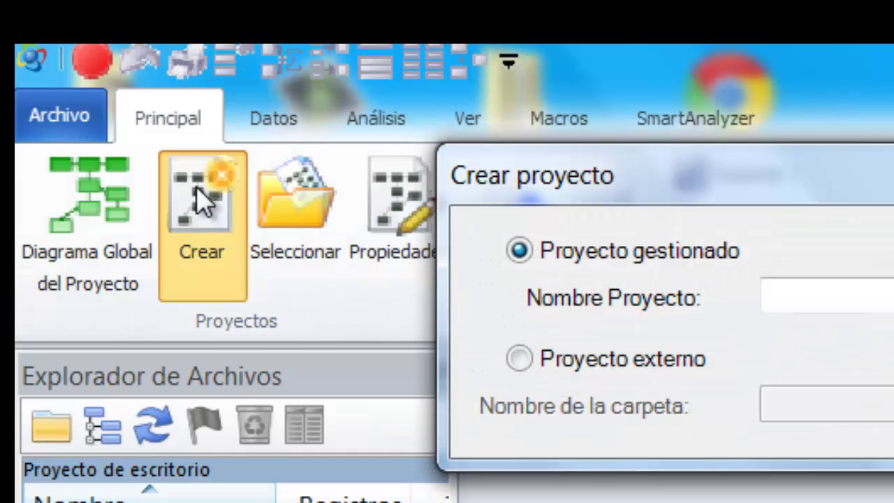
{"action": "left_click", "coordinate": [521, 358]}
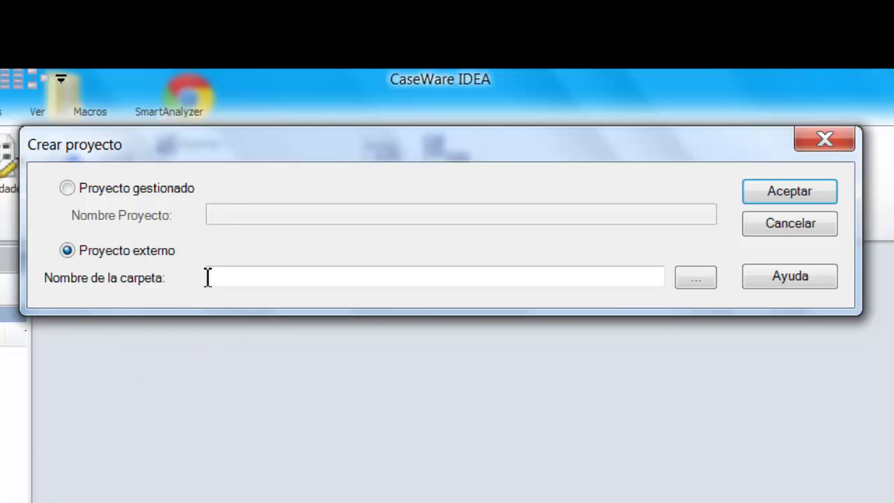
{"action": "left_click", "coordinate": [696, 278]}
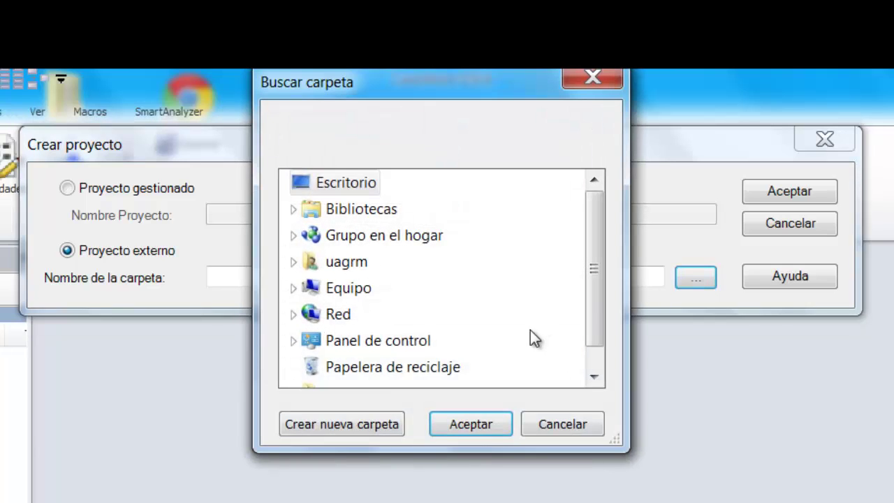
{"action": "double_click", "coordinate": [366, 292]}
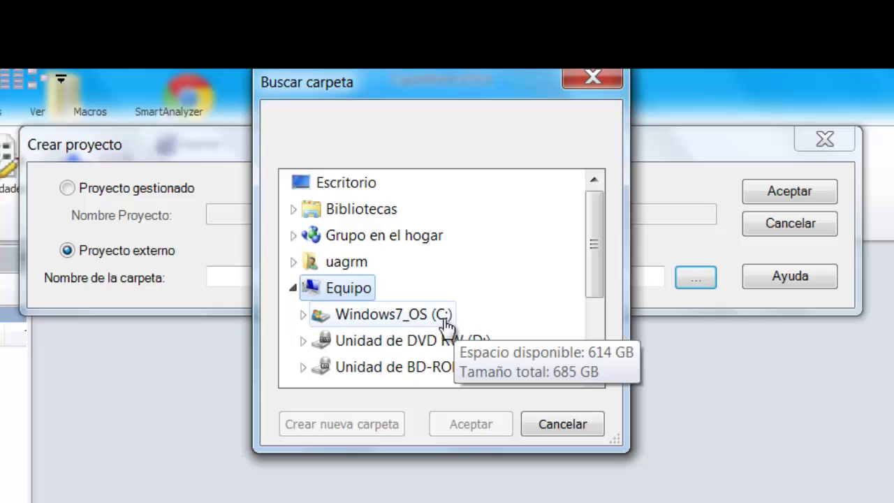
{"action": "double_click", "coordinate": [445, 316]}
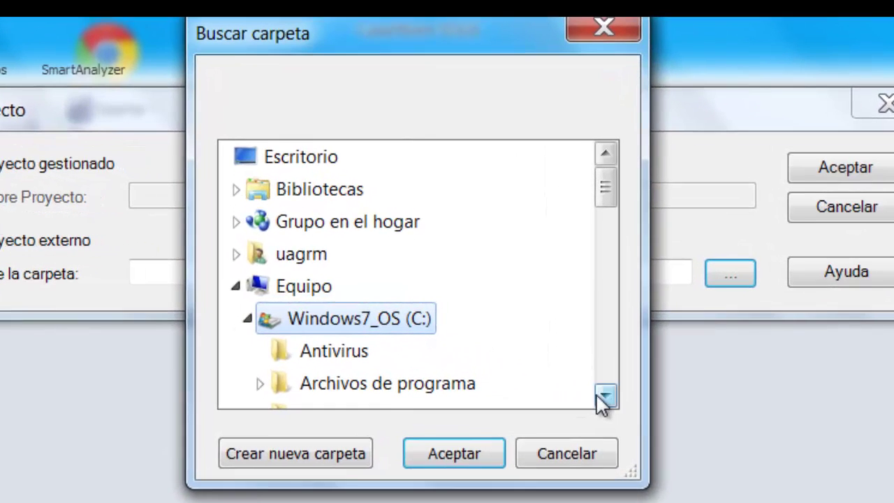
{"action": "left_click", "coordinate": [604, 397]}
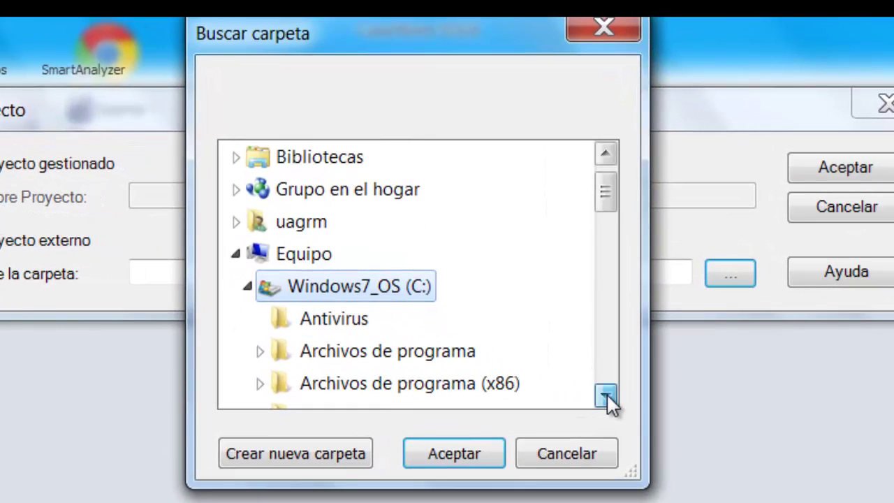
{"action": "left_click", "coordinate": [606, 396]}
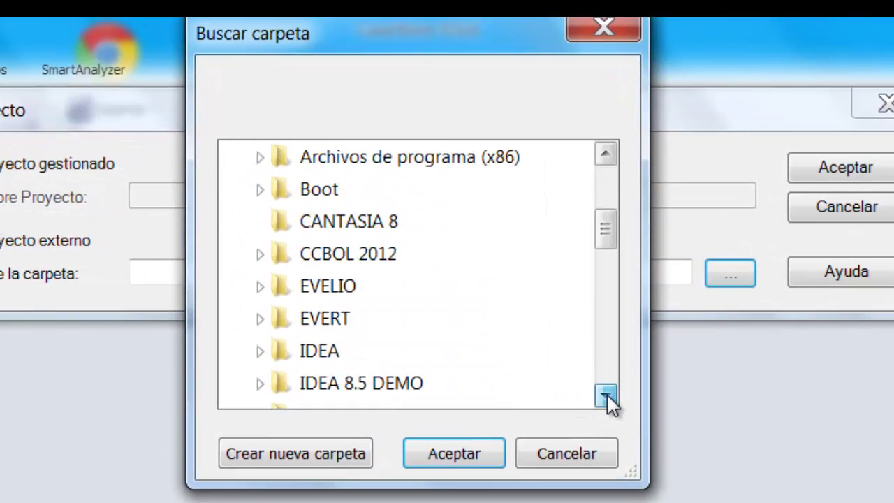
{"action": "left_click", "coordinate": [607, 396]}
{"action": "double_click", "coordinate": [328, 319]}
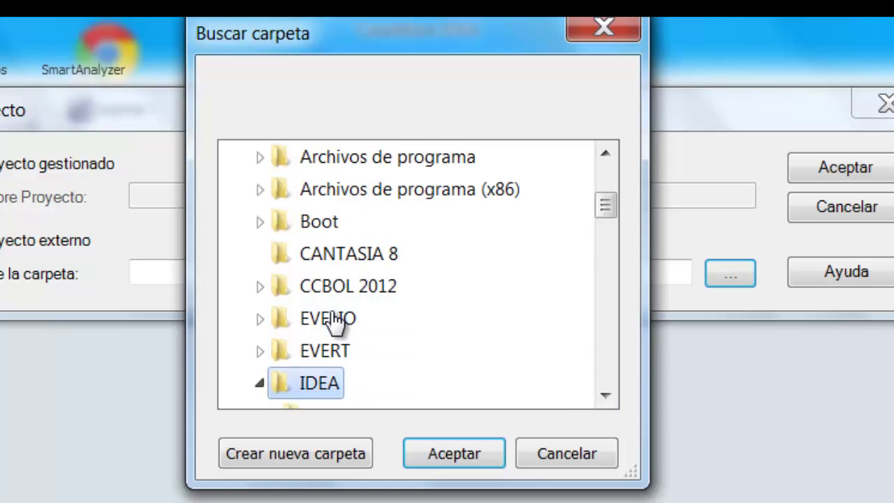
{"action": "left_click", "coordinate": [606, 396]}
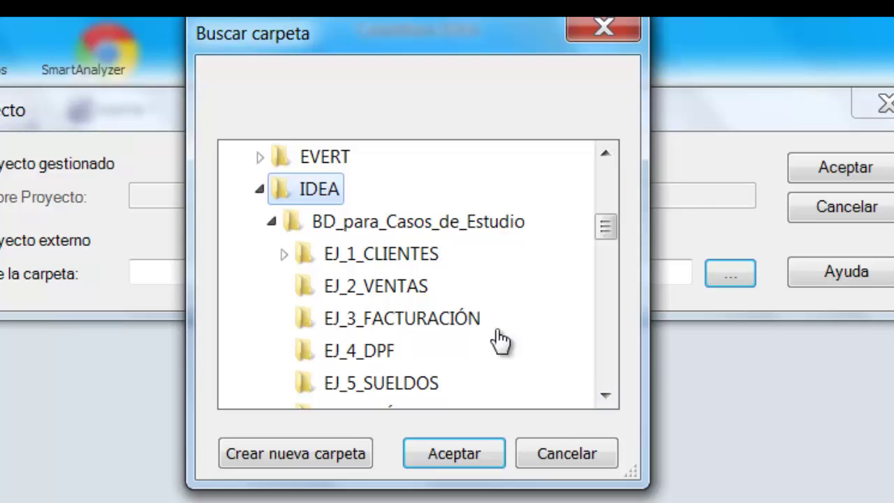
{"action": "double_click", "coordinate": [419, 260]}
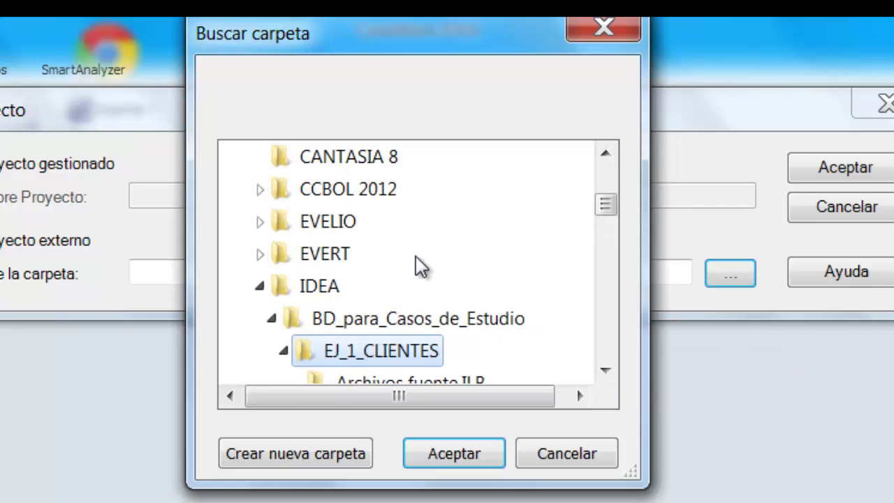
{"action": "left_click", "coordinate": [445, 459]}
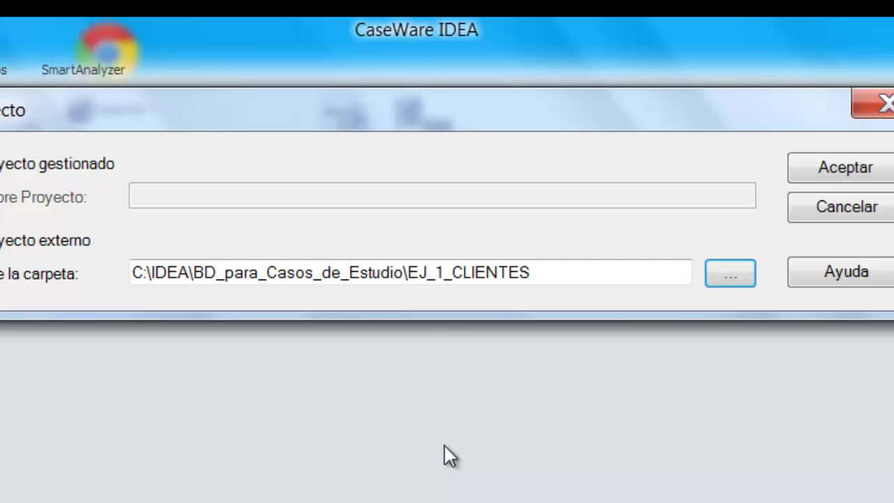
{"action": "left_click", "coordinate": [824, 168]}
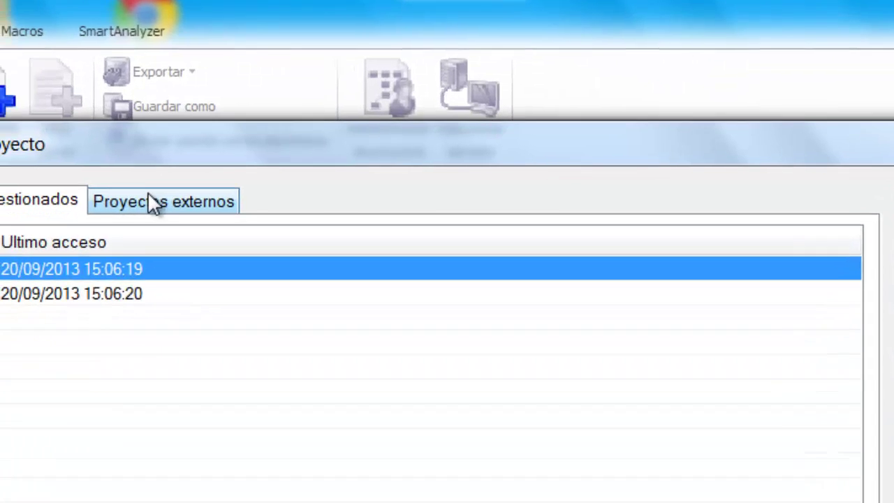
Make the recent external project EJ_1_CLIENTES the active project.
{"action": "left_click", "coordinate": [111, 235]}
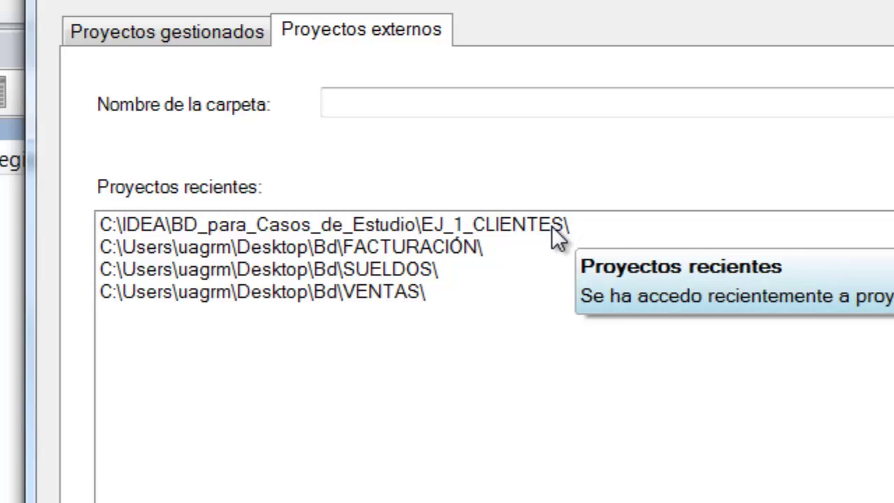
{"action": "left_click", "coordinate": [551, 227]}
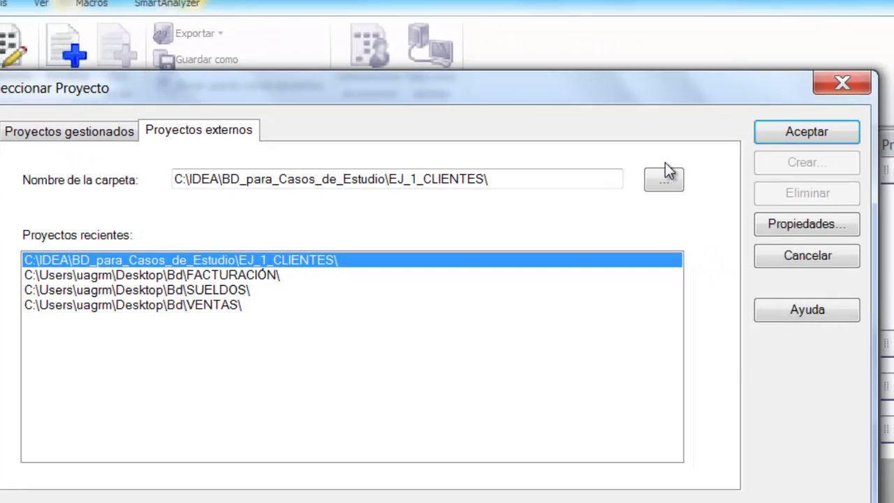
{"action": "left_click", "coordinate": [782, 132]}
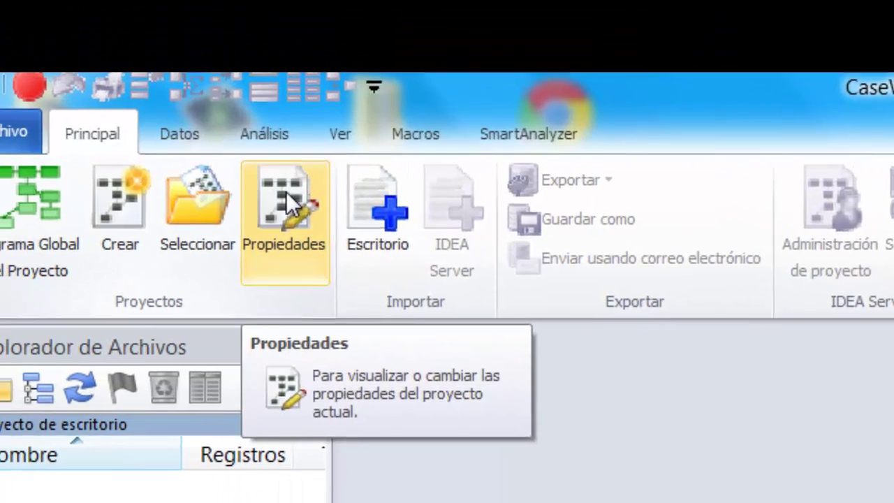
Set the project's report period to "NOVIEMBRE DE 2013" and its report name to "REVISON DE CLIENTES" in the project properties.
{"action": "left_click", "coordinate": [118, 105]}
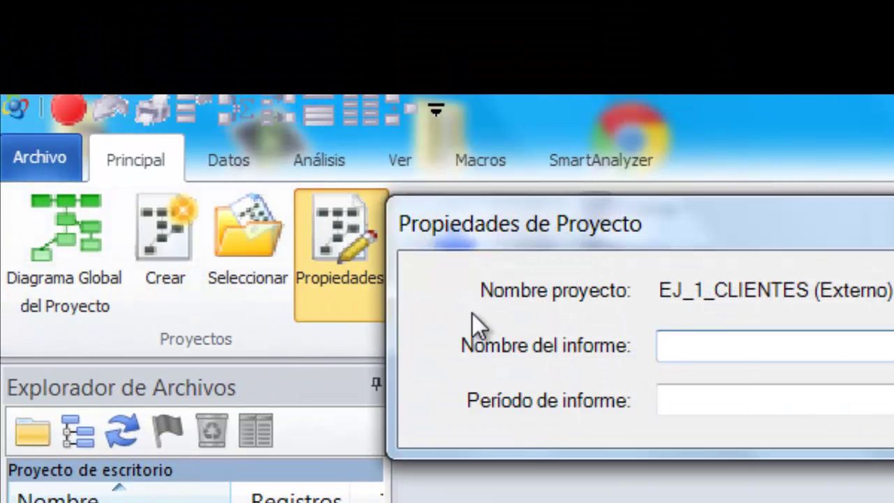
{"action": "left_click", "coordinate": [739, 404]}
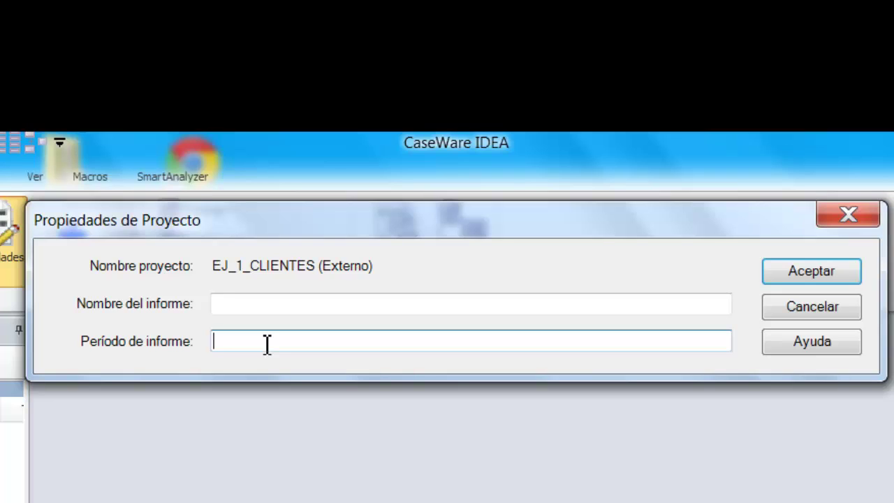
{"action": "type", "text": "NOVIEMBRE D"}
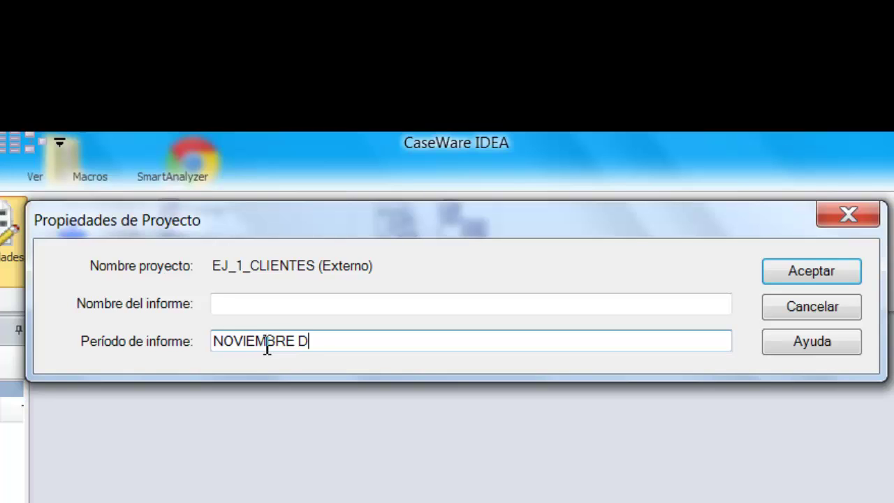
{"action": "type", "text": "E 2013"}
{"action": "left_click", "coordinate": [256, 305]}
{"action": "type", "text": "R"}
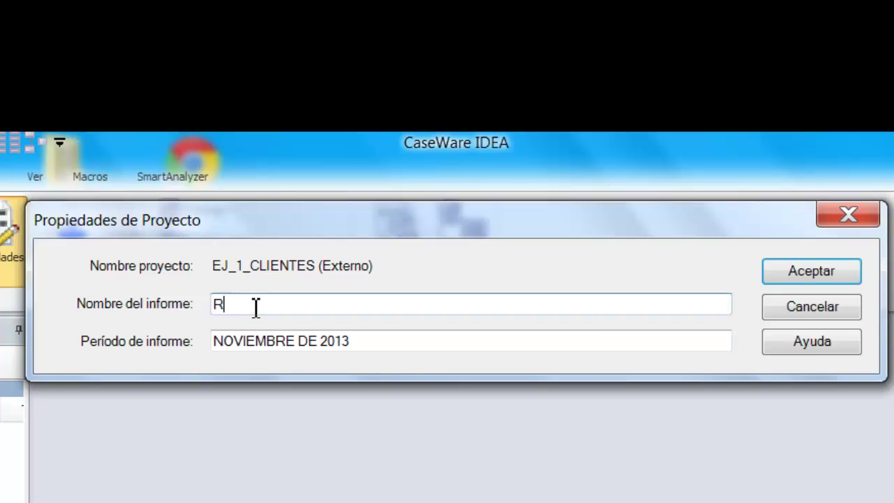
{"action": "type", "text": "EVISION DE CLIENTES"}
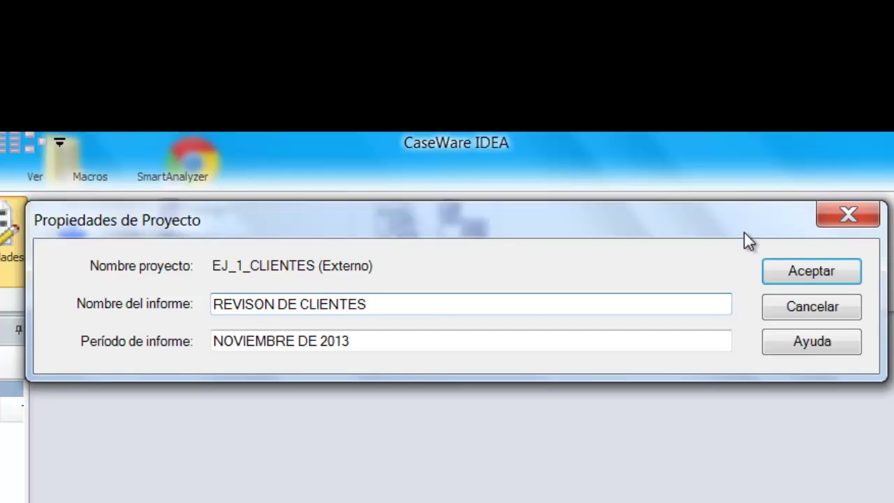
{"action": "left_click", "coordinate": [796, 270]}
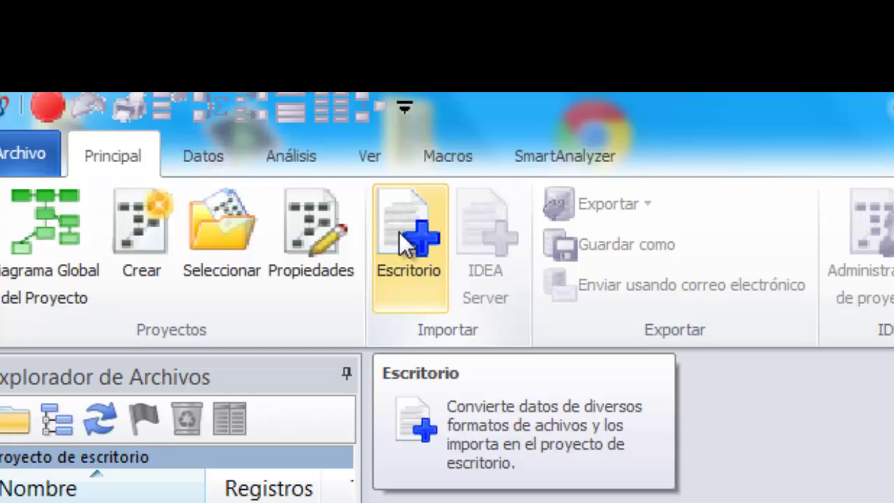
Import the Microsoft Access file Clientes.MDB from the EJ_1_CLIENTES folder, keeping the default field-length analysis and output file name Clientes.
{"action": "left_click", "coordinate": [398, 232]}
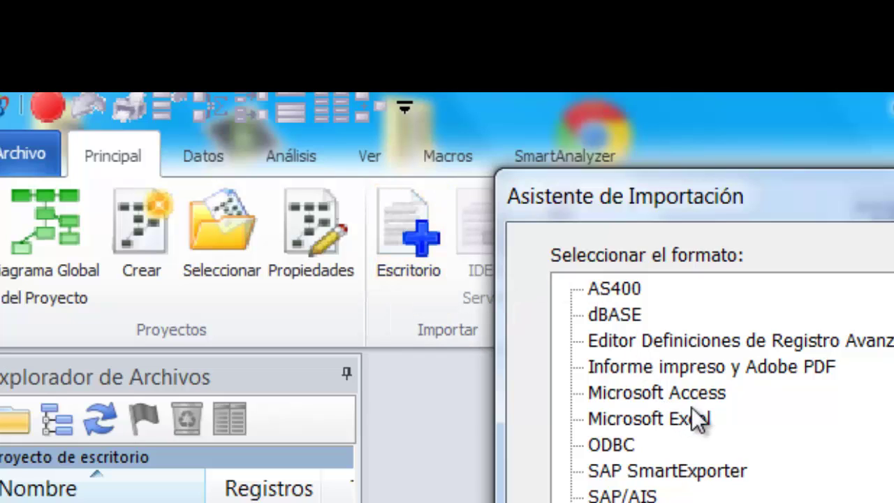
{"action": "left_click", "coordinate": [709, 403]}
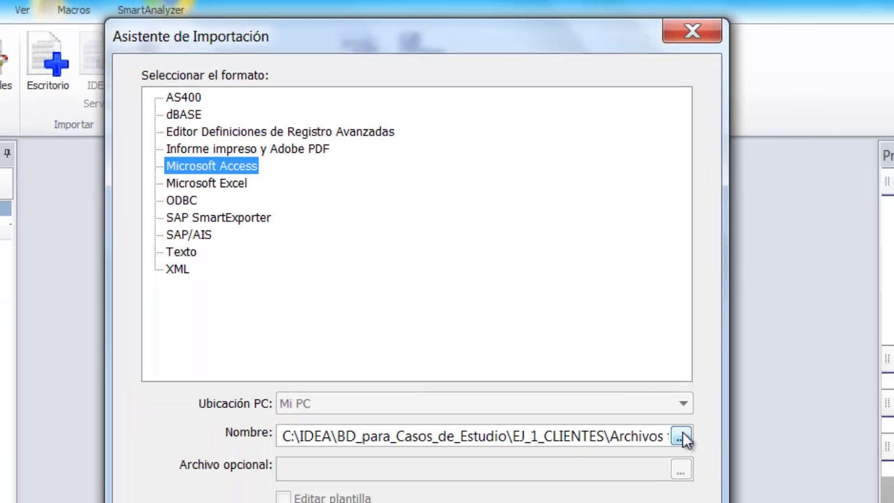
{"action": "left_click", "coordinate": [681, 436]}
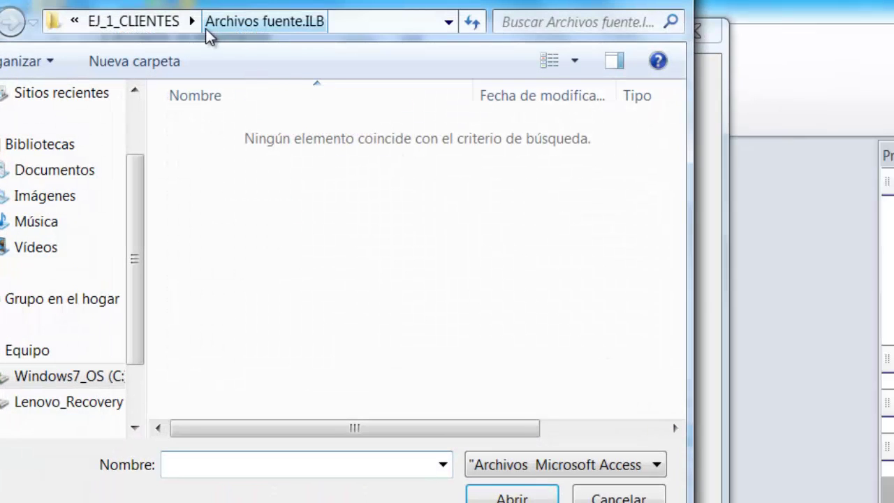
{"action": "left_click", "coordinate": [172, 29]}
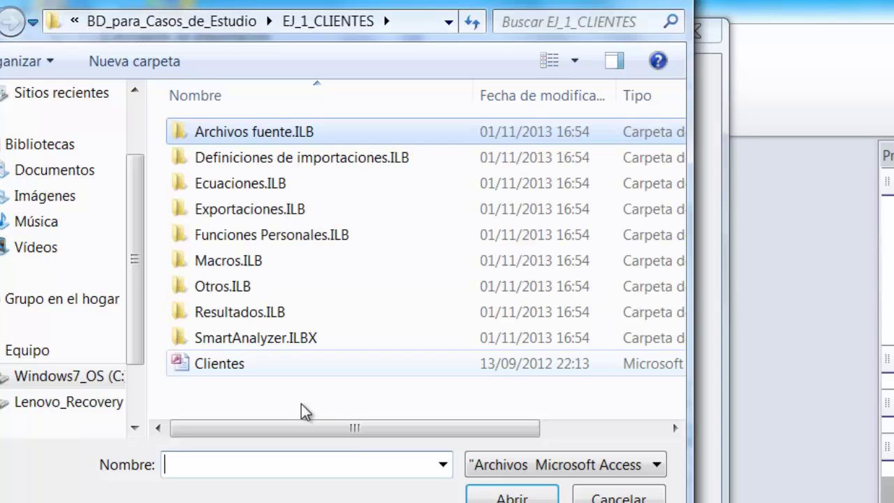
{"action": "left_click", "coordinate": [218, 366]}
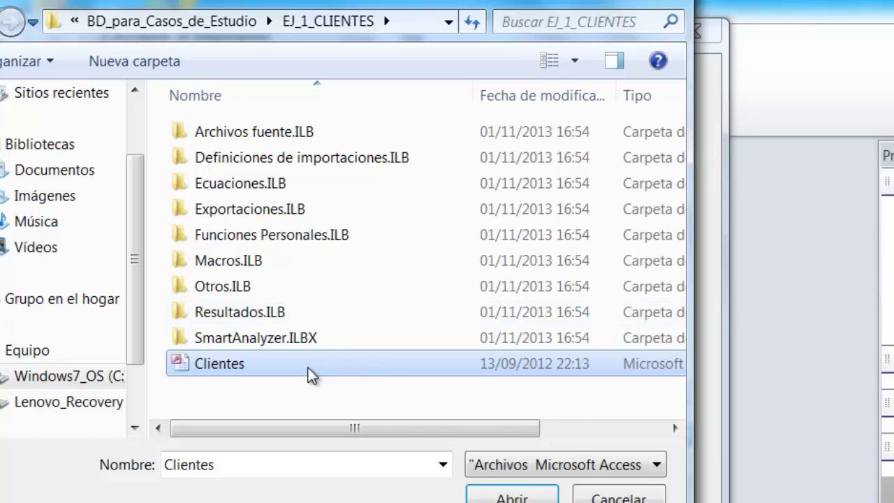
{"action": "left_click", "coordinate": [510, 497]}
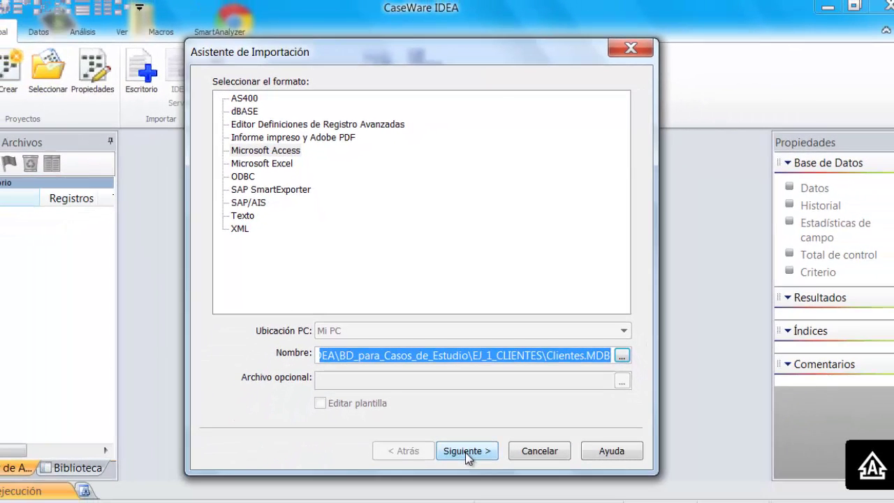
{"action": "left_click", "coordinate": [465, 452]}
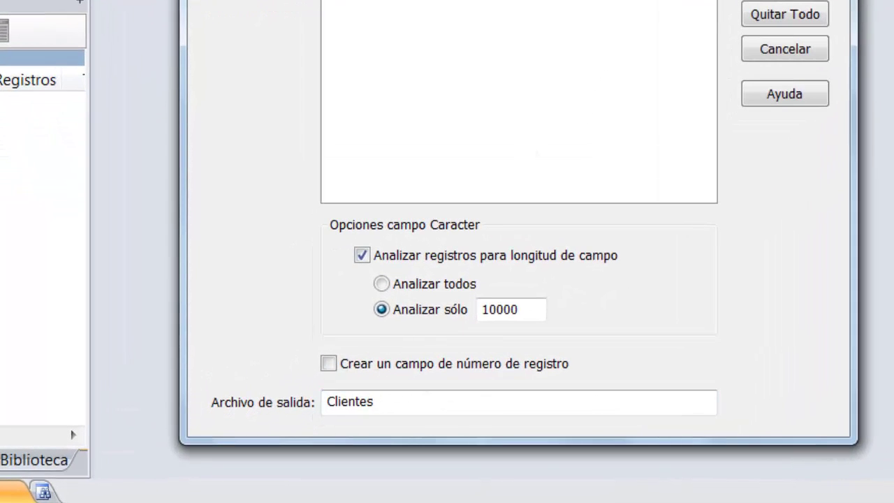
{"action": "key", "text": "Return"}
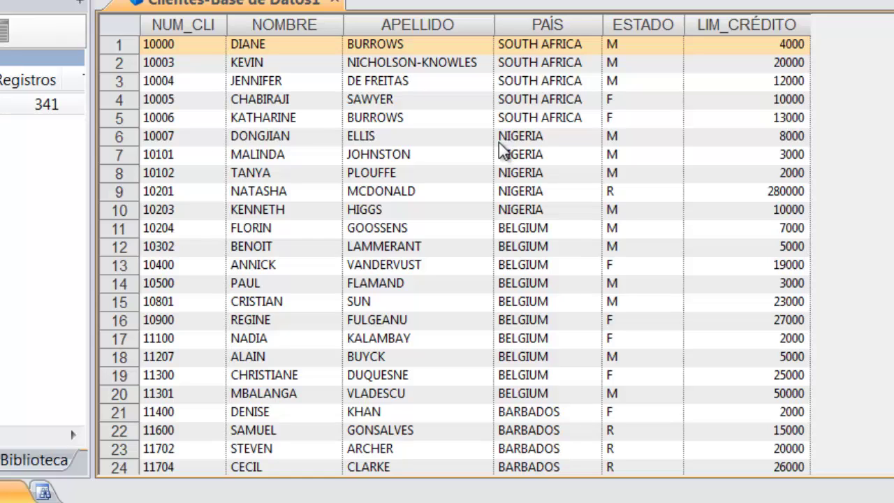
Configure the LIM_CRÉDITO column to use the currency symbol and a light blue background colour.
{"action": "mouse_move", "coordinate": [752, 28]}
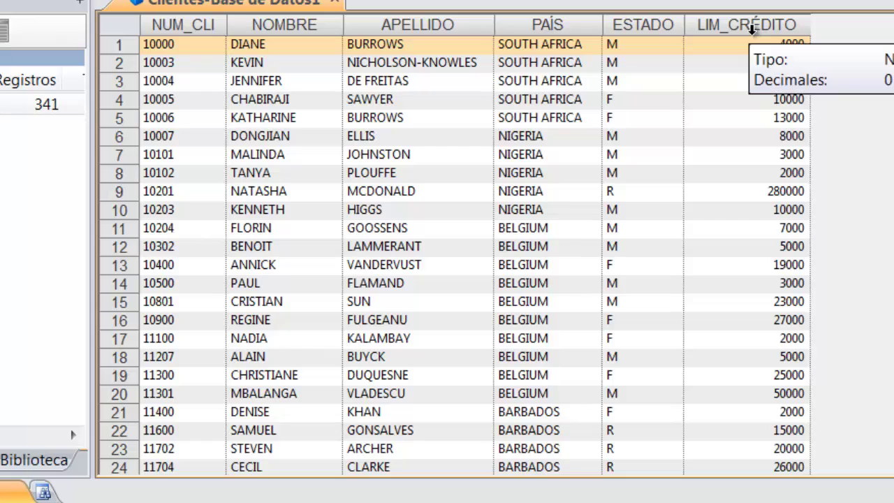
{"action": "left_click", "coordinate": [752, 25]}
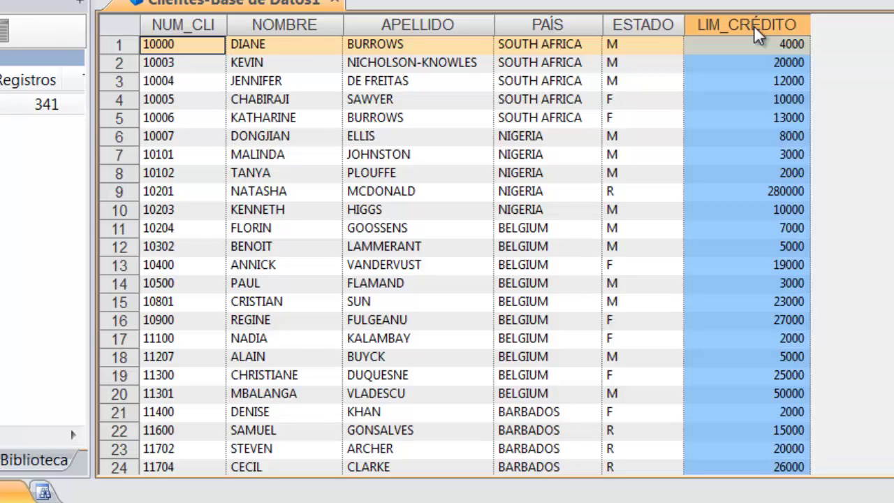
{"action": "right_click", "coordinate": [753, 25]}
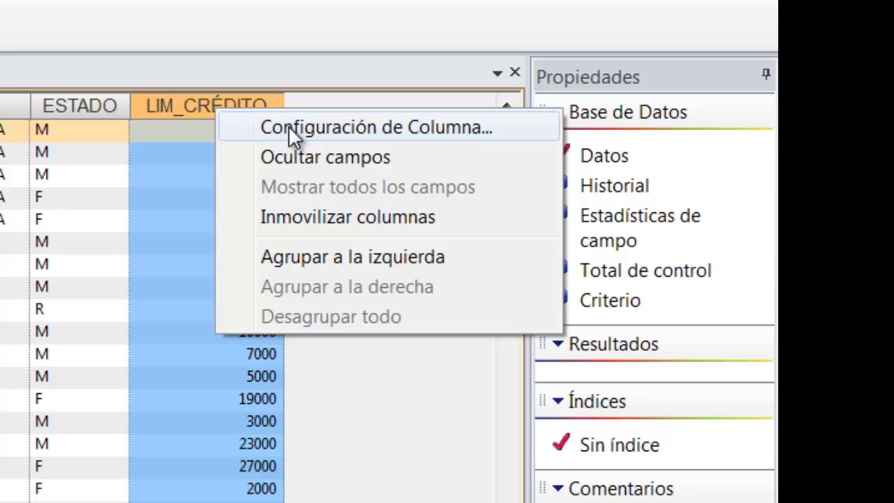
{"action": "left_click", "coordinate": [288, 127]}
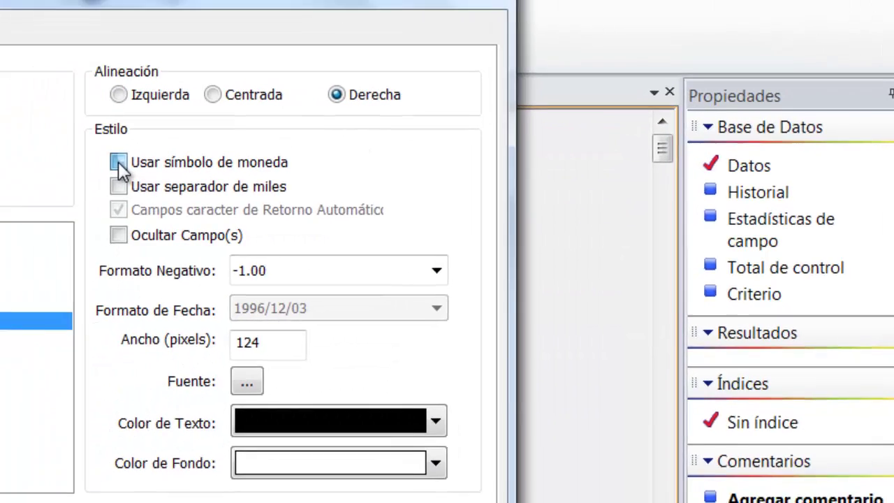
{"action": "left_click", "coordinate": [119, 164]}
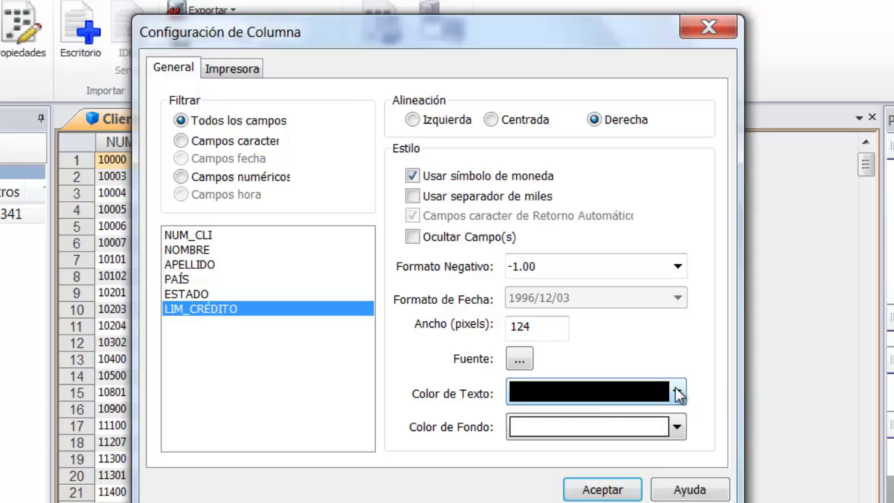
{"action": "left_click", "coordinate": [678, 426]}
{"action": "left_click", "coordinate": [601, 502]}
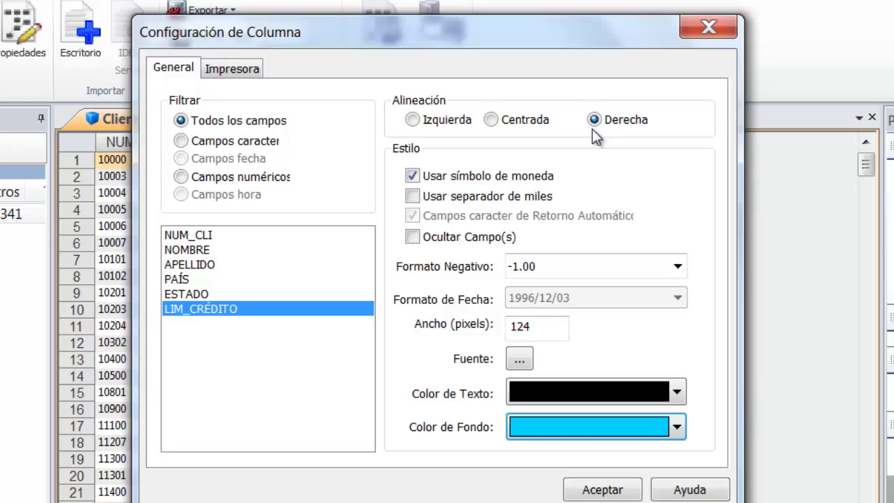
{"action": "left_click", "coordinate": [603, 490]}
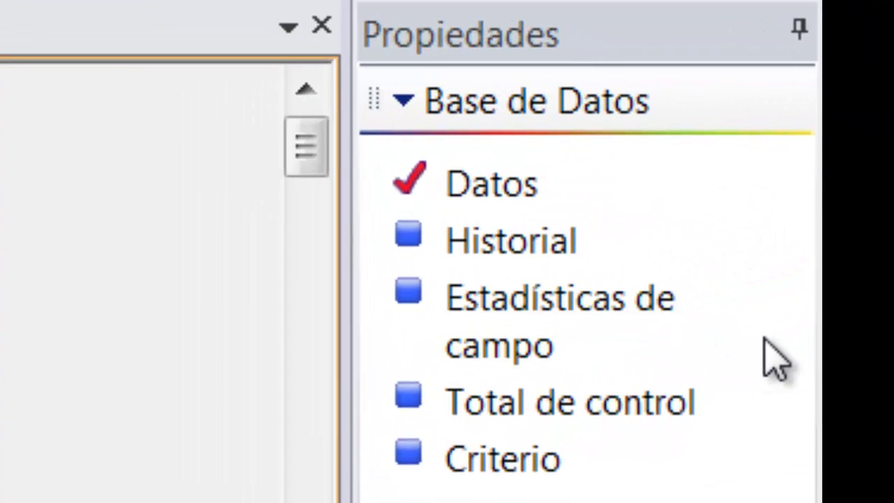
Create the missing field statistics for the Clientes database, review those of LIM_CRÉDITO and return to the data view.
{"action": "left_click", "coordinate": [587, 327]}
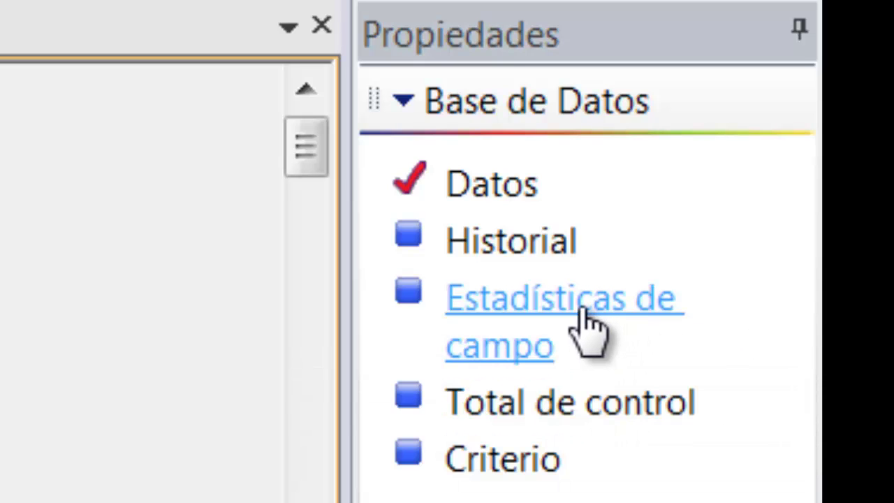
{"action": "left_click", "coordinate": [581, 311]}
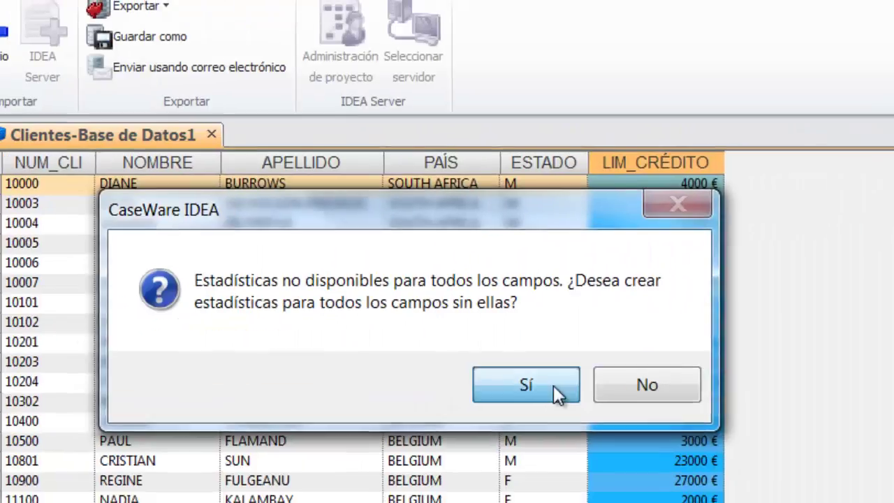
{"action": "left_click", "coordinate": [554, 384]}
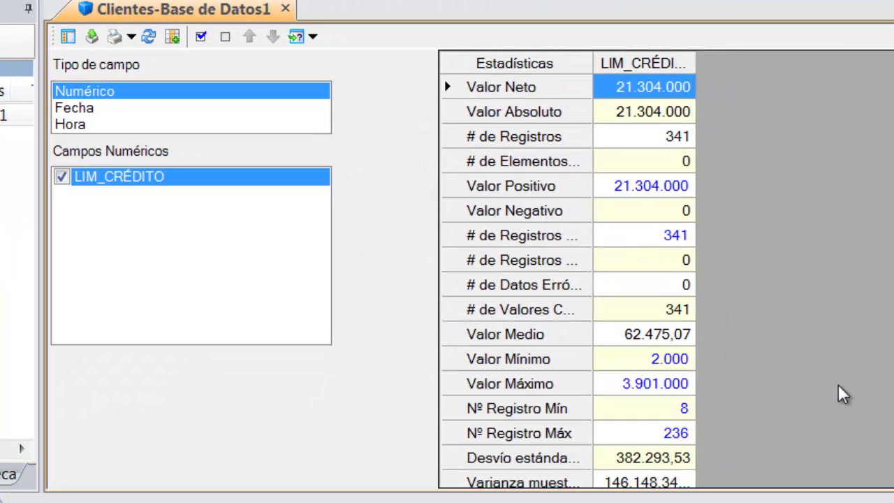
{"action": "scroll", "coordinate": [566, 279], "scroll_direction": "down", "scroll_amount": 3}
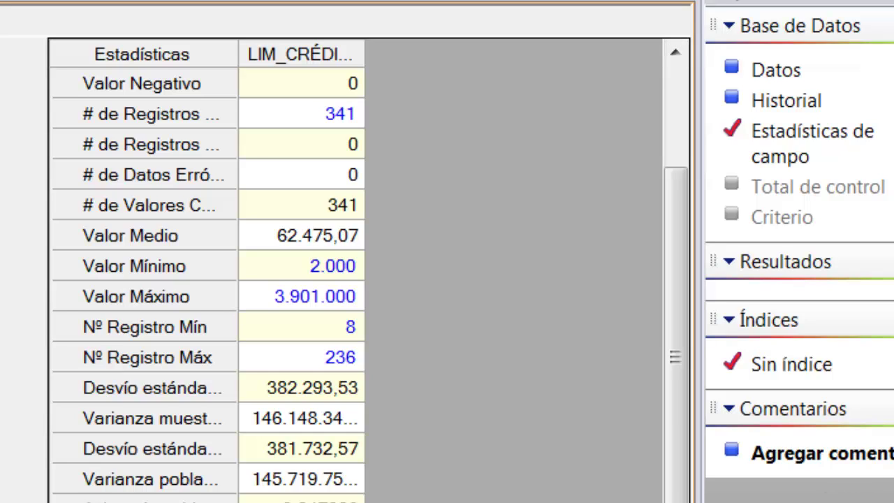
{"action": "left_click", "coordinate": [775, 80]}
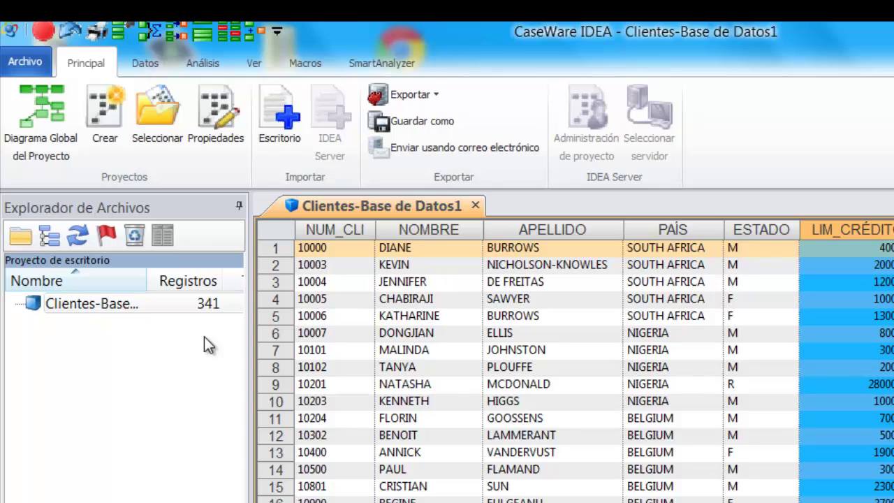
Set up a random record sampling of the Clientes database with 10 records to select.
{"action": "left_click", "coordinate": [203, 65]}
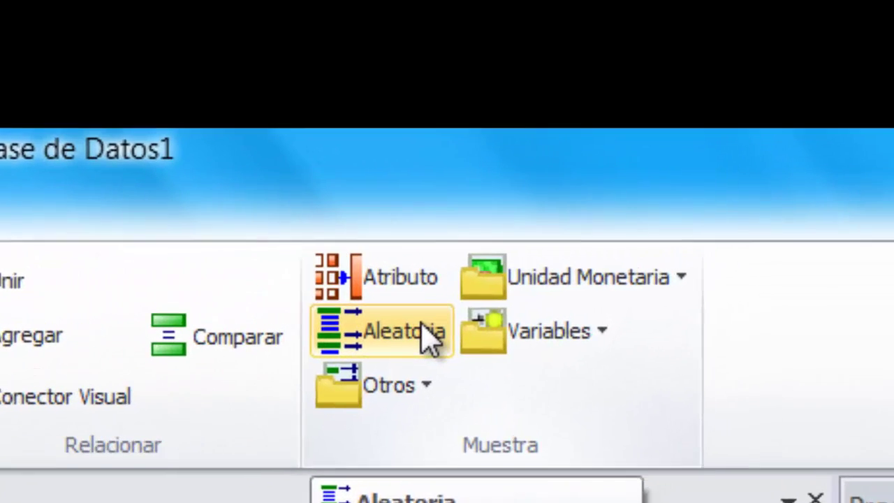
{"action": "left_click", "coordinate": [732, 272]}
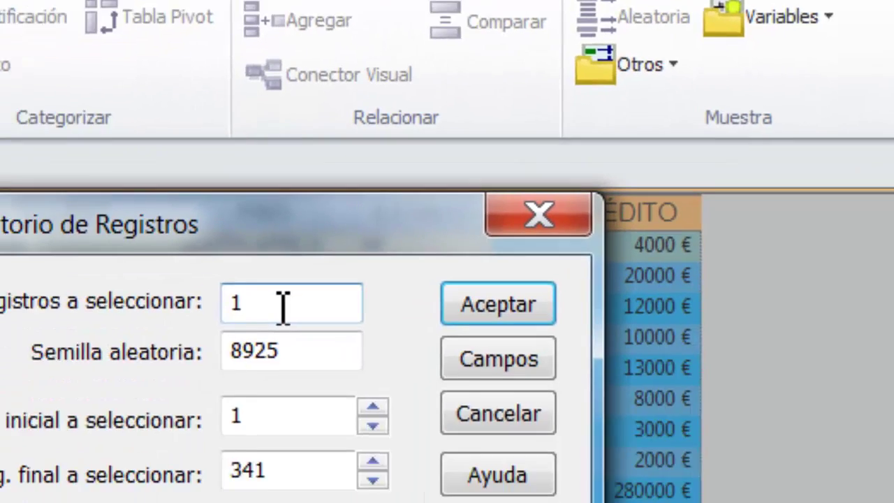
{"action": "type", "text": "0"}
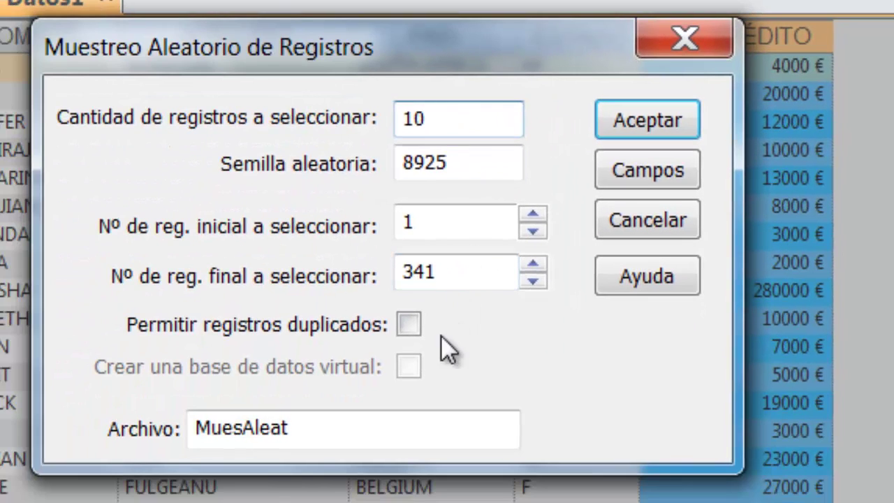
Name the sampling output file "Muestra de clientes" and generate the random sample.
{"action": "left_click", "coordinate": [405, 431]}
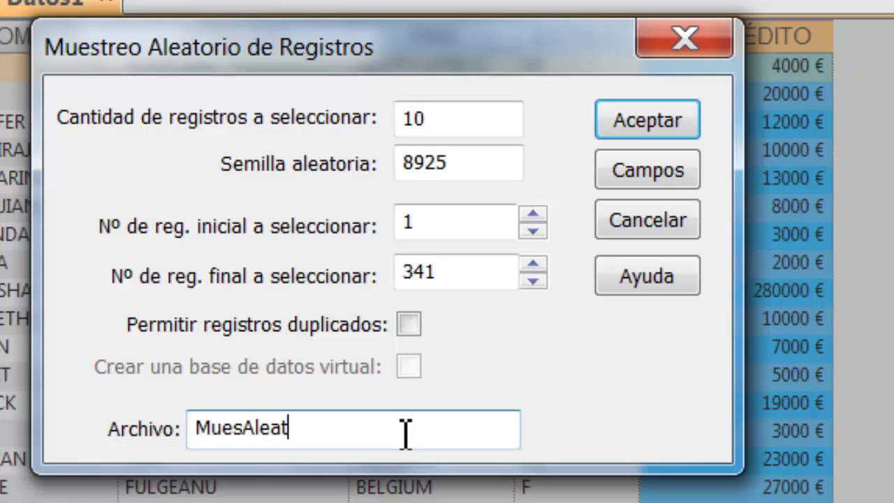
{"action": "key", "text": "BackSpace"}
{"action": "key", "text": "BackSpace"}
{"action": "key", "text": "BackSpace"}
{"action": "key", "text": "BackSpace"}
{"action": "key", "text": "BackSpace"}
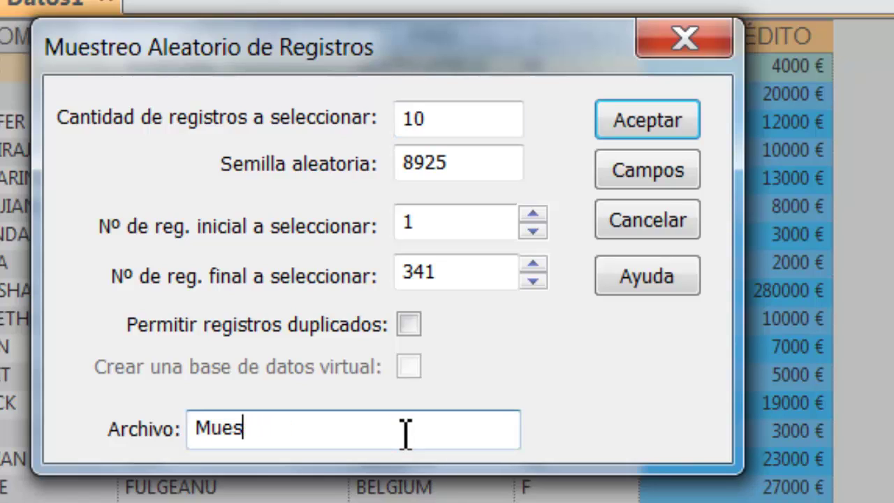
{"action": "type", "text": "T"}
{"action": "key", "text": "BackSpace"}
{"action": "type", "text": "tra "}
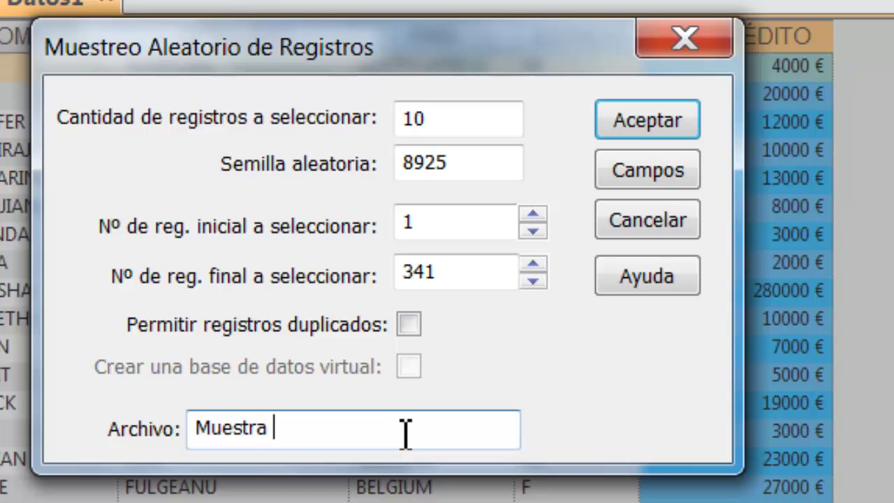
{"action": "type", "text": "de cli"}
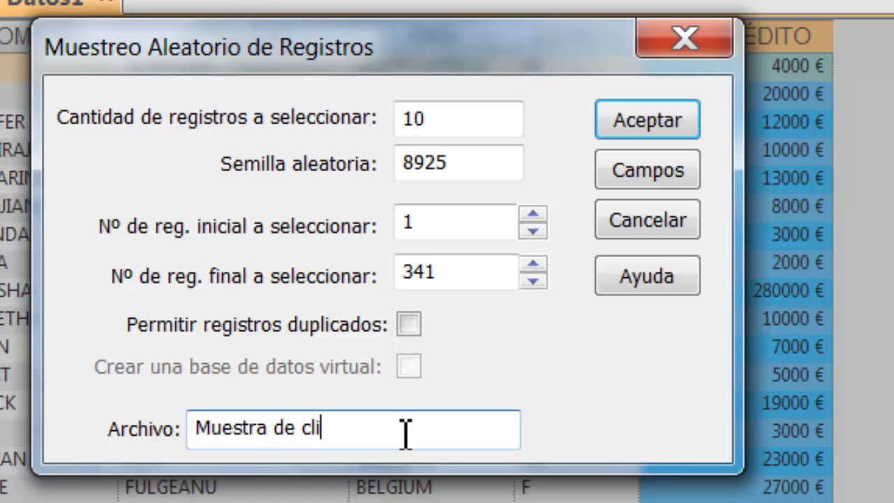
{"action": "type", "text": "entes"}
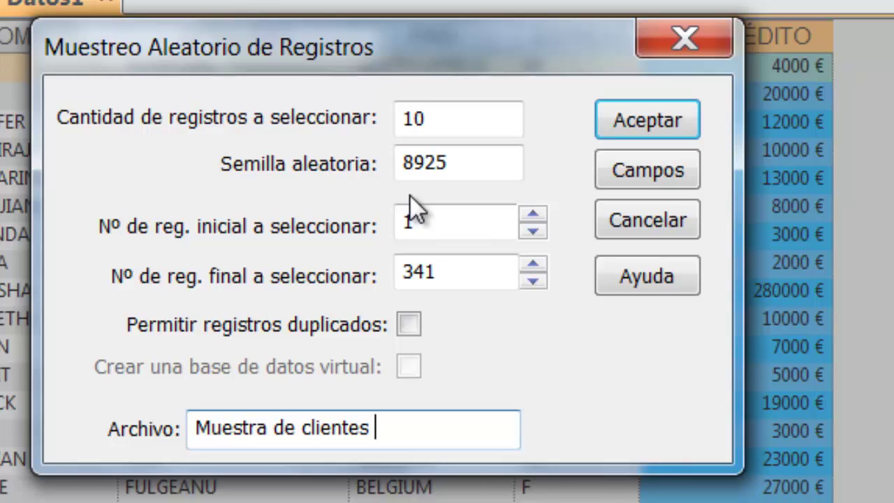
{"action": "left_click", "coordinate": [634, 122]}
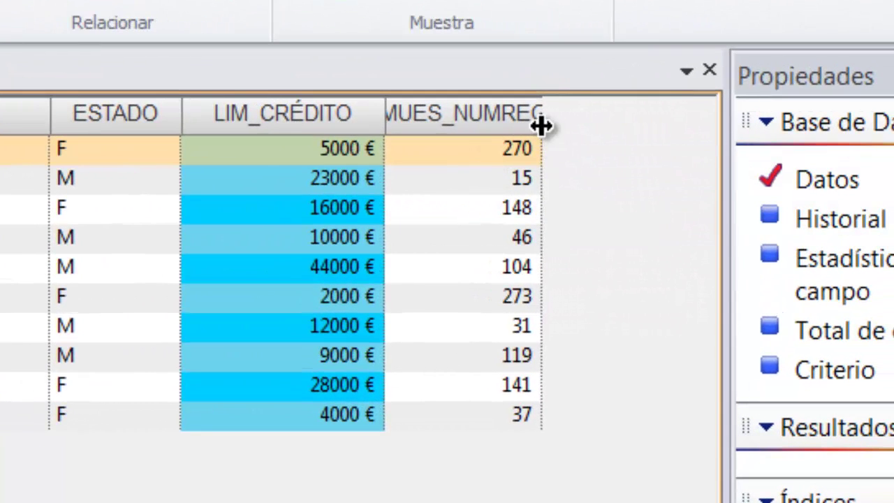
Widen the MUES_NUMREG column to fit its heading and close the Muestra de clientes database.
{"action": "left_click_drag", "start_coordinate": [549, 126], "coordinate": [577, 125]}
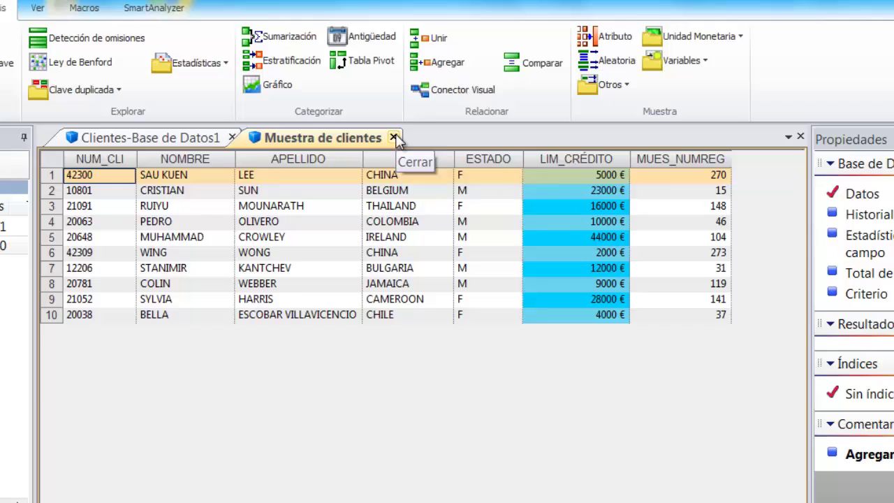
{"action": "left_click", "coordinate": [391, 136]}
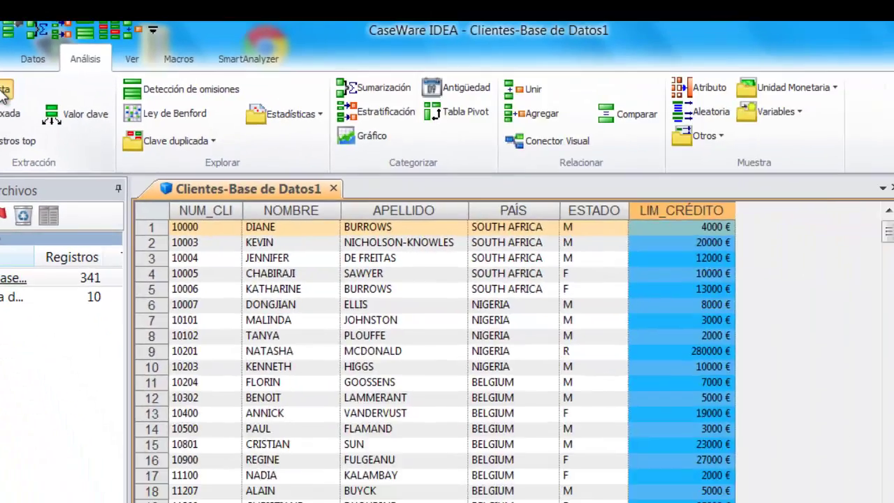
Start a direct extraction of all Clientes records with the output file name "LIMITES DE CREDITOS GRANDES".
{"action": "left_click", "coordinate": [183, 234]}
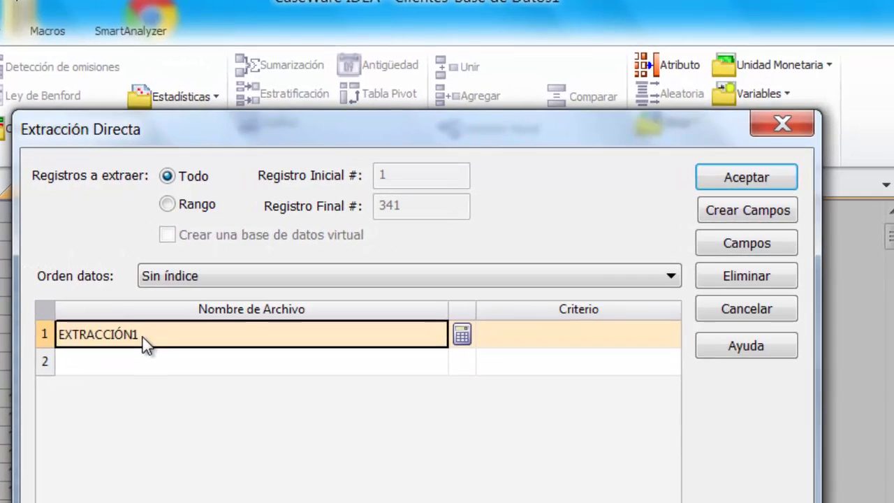
{"action": "double_click", "coordinate": [262, 316]}
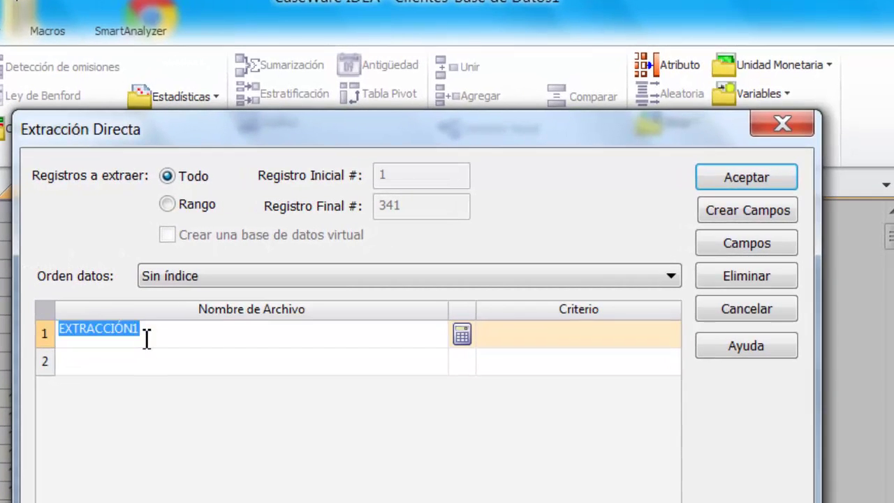
{"action": "type", "text": "limites"}
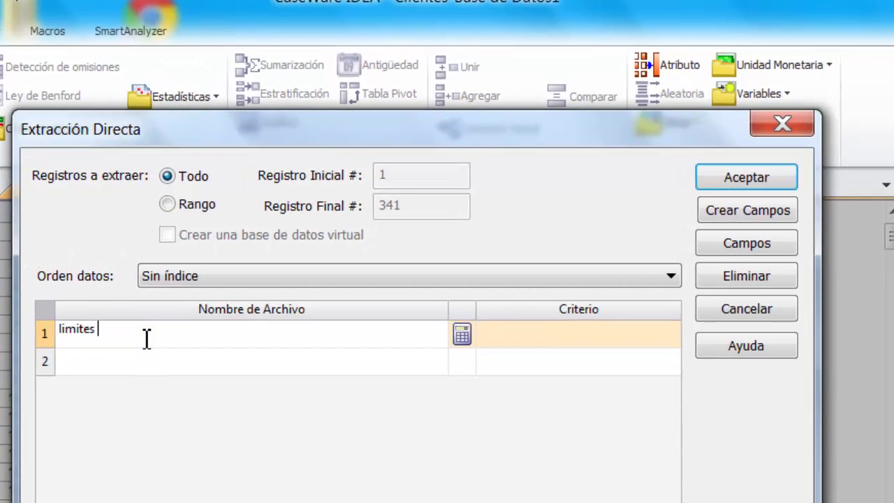
{"action": "key", "text": "BackSpace"}
{"action": "key", "text": "BackSpace"}
{"action": "key", "text": "BackSpace"}
{"action": "key", "text": "BackSpace"}
{"action": "key", "text": "BackSpace"}
{"action": "key", "text": "BackSpace"}
{"action": "key", "text": "BackSpace"}
{"action": "key", "text": "BackSpace"}
{"action": "type", "text": "LIMITES DE CREDI"}
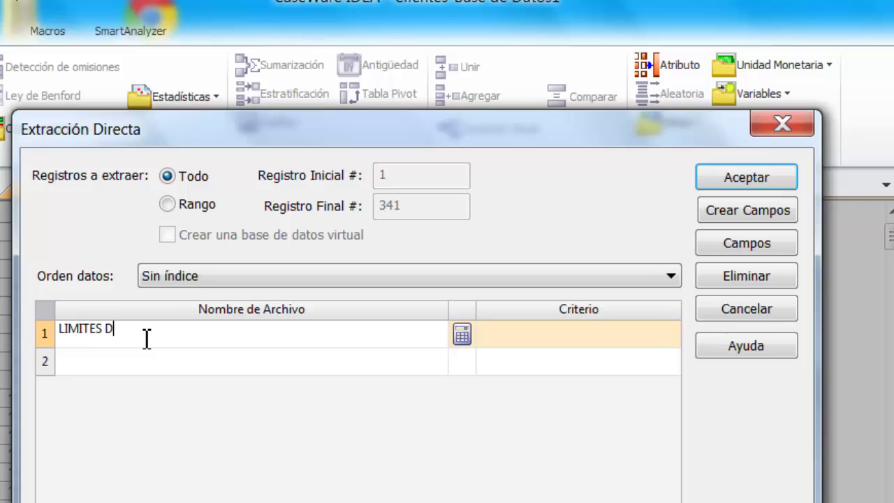
{"action": "type", "text": "TOS RAN"}
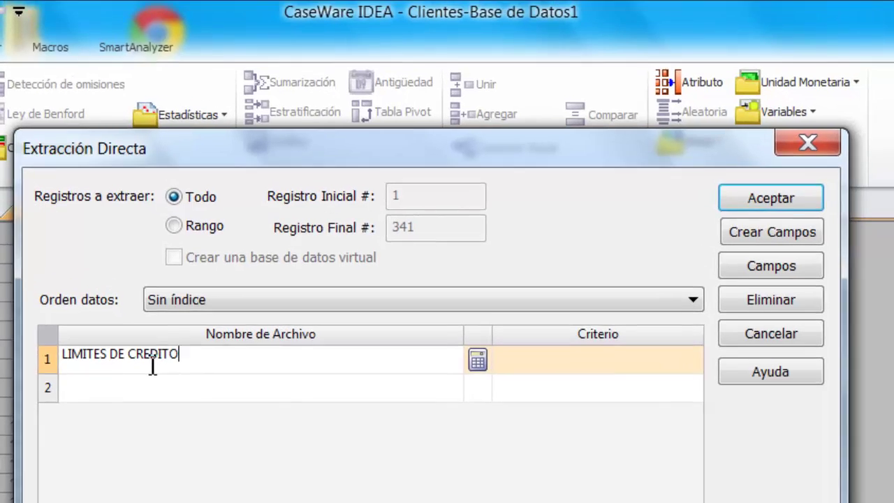
{"action": "type", "text": "DES"}
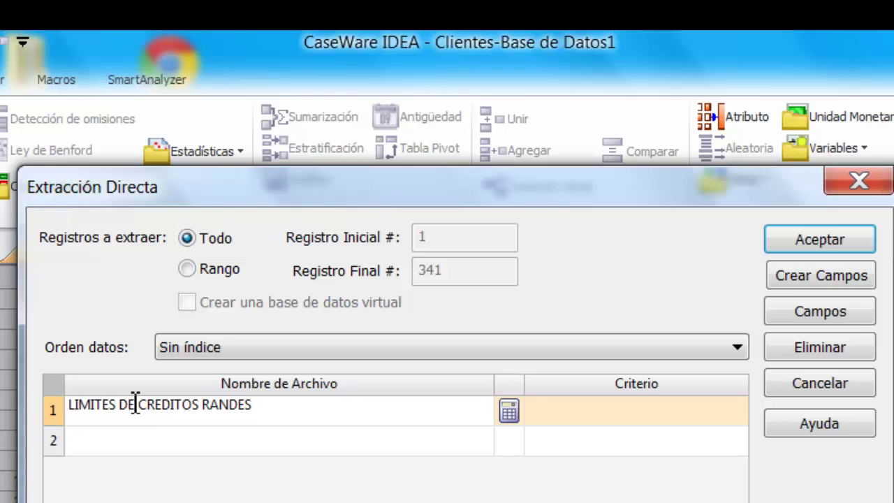
{"action": "key", "text": "BackSpace"}
{"action": "key", "text": "BackSpace"}
{"action": "key", "text": "BackSpace"}
{"action": "key", "text": "BackSpace"}
{"action": "key", "text": "BackSpace"}
{"action": "key", "text": "BackSpace"}
{"action": "type", "text": "GRANDES"}
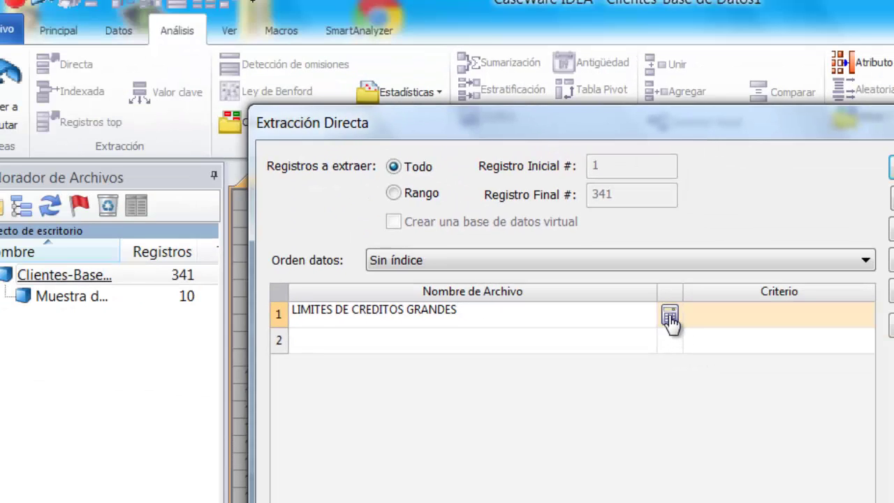
Enter the extraction criterion LIM_CRÉDITO >= 30000 in the equation editor and validate its syntax.
{"action": "left_click", "coordinate": [669, 315]}
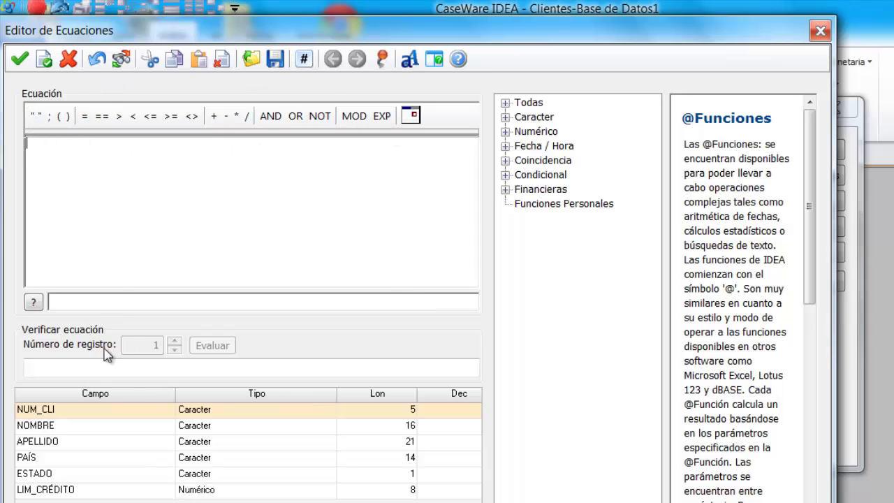
{"action": "double_click", "coordinate": [64, 491]}
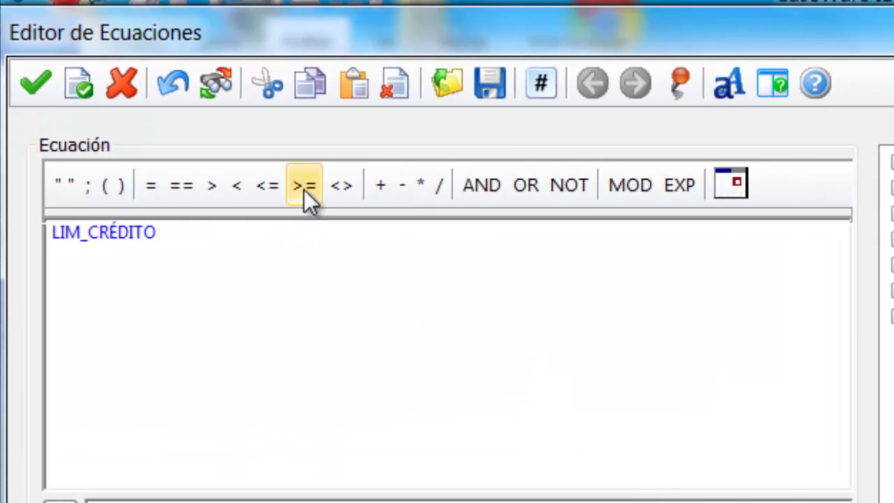
{"action": "left_click", "coordinate": [304, 186]}
{"action": "type", "text": "30000"}
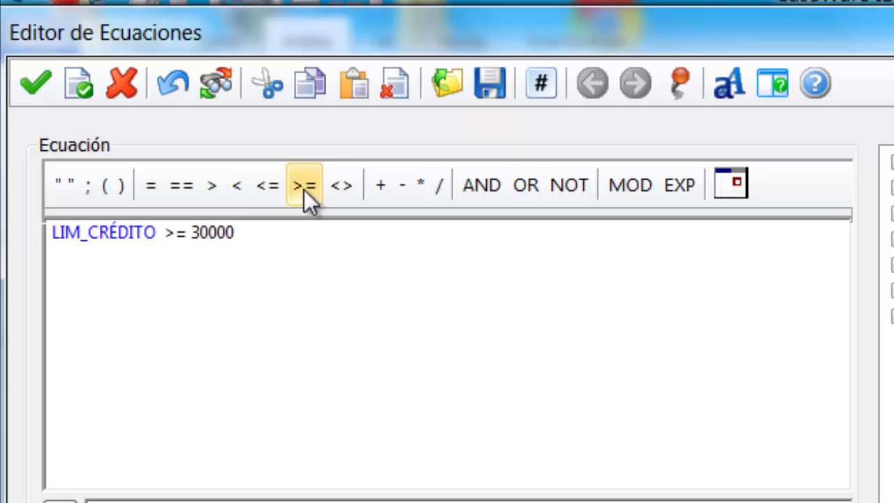
{"action": "left_click", "coordinate": [84, 85]}
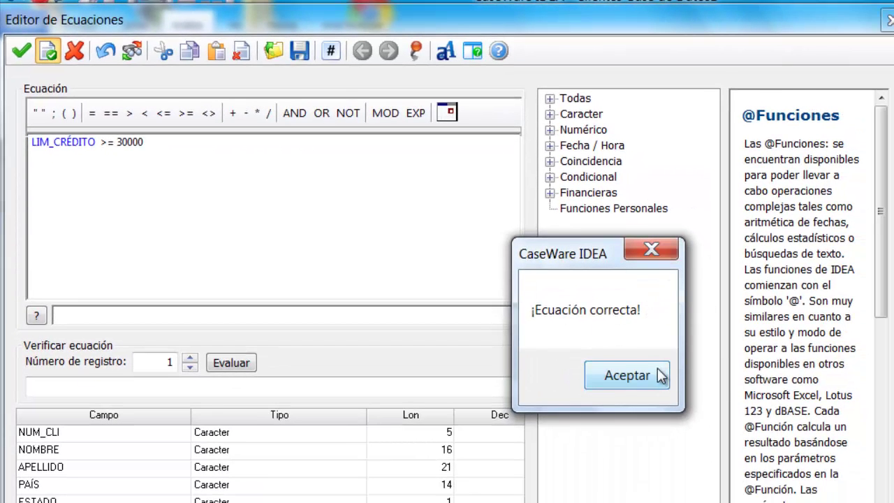
{"action": "left_click", "coordinate": [658, 375]}
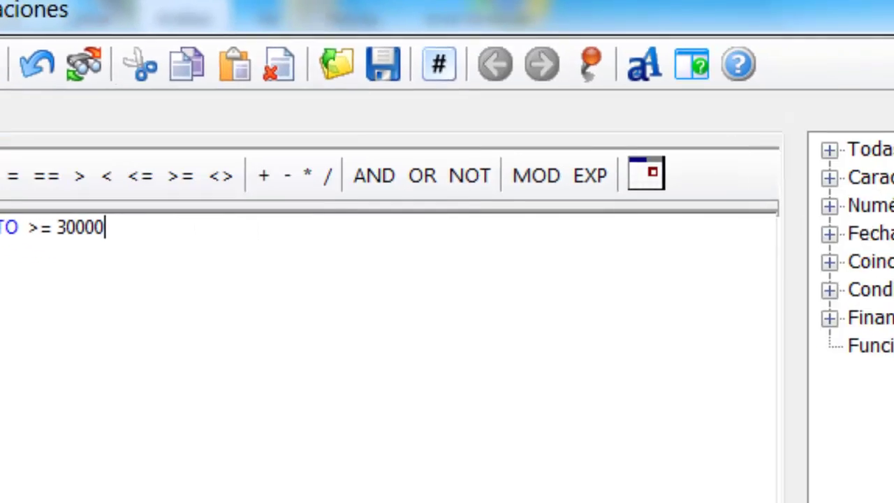
Accept the LIM_CRÉDITO >= 30000 equation as the criterion of the LIMITES DE CREDITOS GRANDES extraction.
{"action": "left_click", "coordinate": [50, 115]}
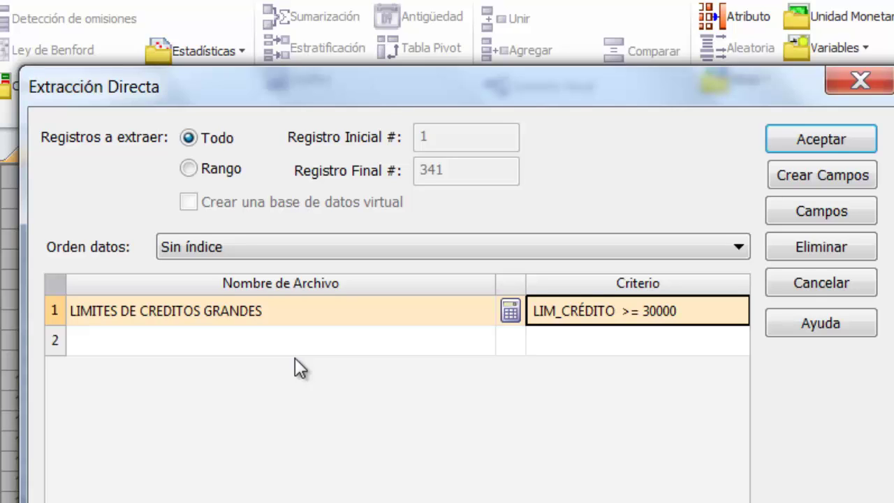
Add three extra extraction rows with default file names below LIMITES DE CREDITOS GRANDES.
{"action": "left_click", "coordinate": [280, 342]}
{"action": "left_click", "coordinate": [329, 371]}
{"action": "left_click", "coordinate": [363, 397]}
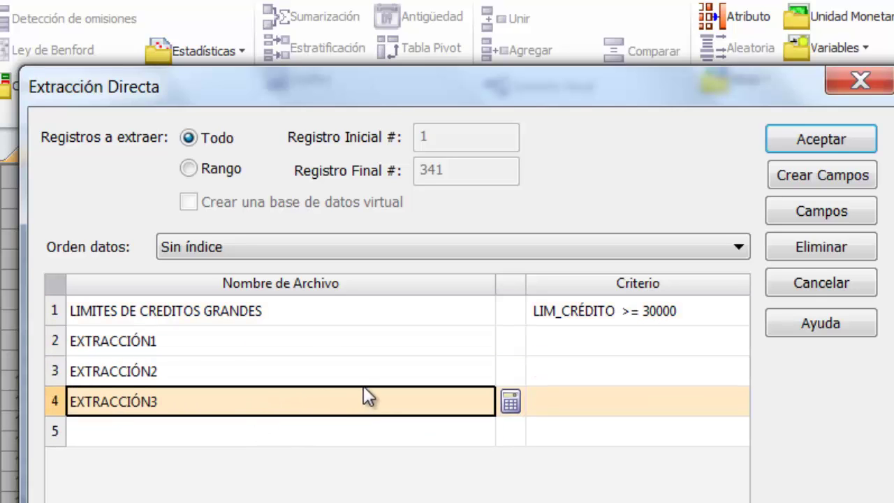
{"action": "left_click", "coordinate": [349, 313]}
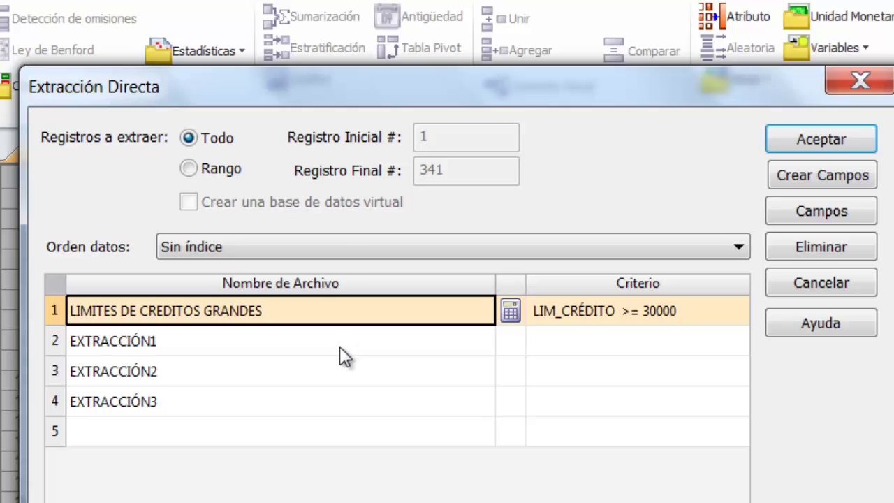
Delete the three extra extraction rows, keeping only LIMITES DE CREDITOS GRANDES.
{"action": "left_click", "coordinate": [294, 346]}
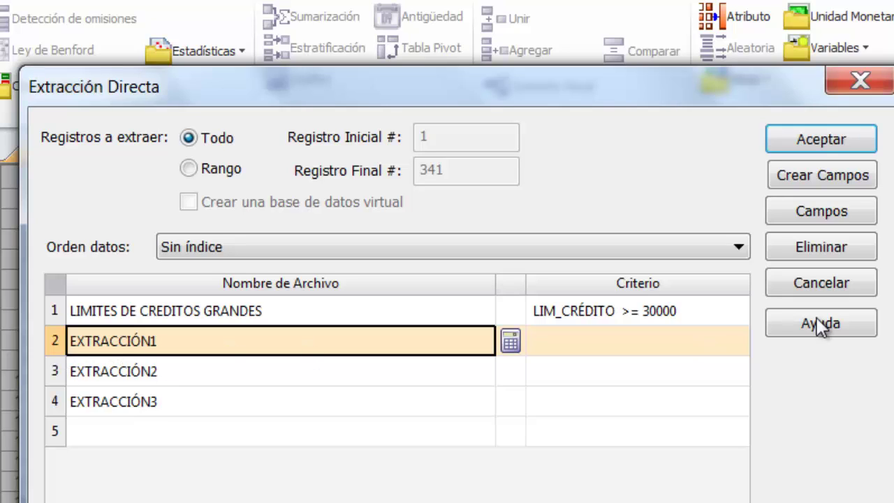
{"action": "left_click", "coordinate": [842, 246]}
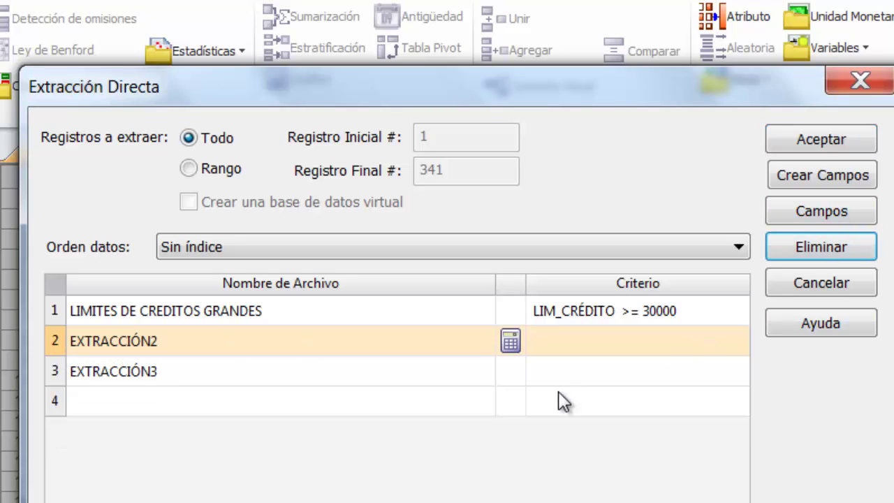
{"action": "left_click", "coordinate": [76, 342]}
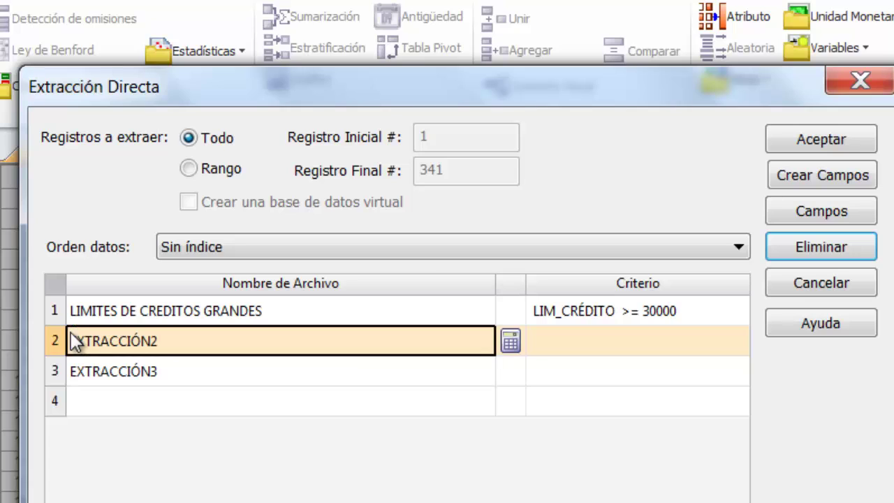
{"action": "left_click", "coordinate": [800, 248]}
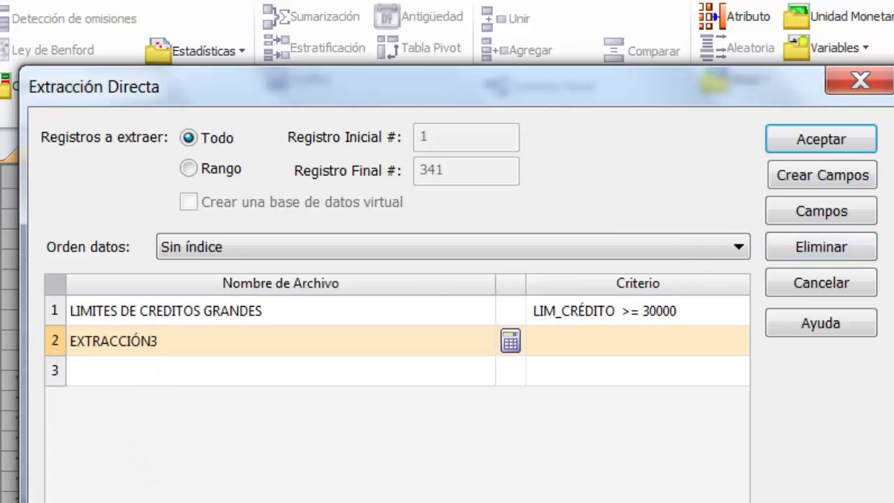
{"action": "left_click", "coordinate": [863, 248]}
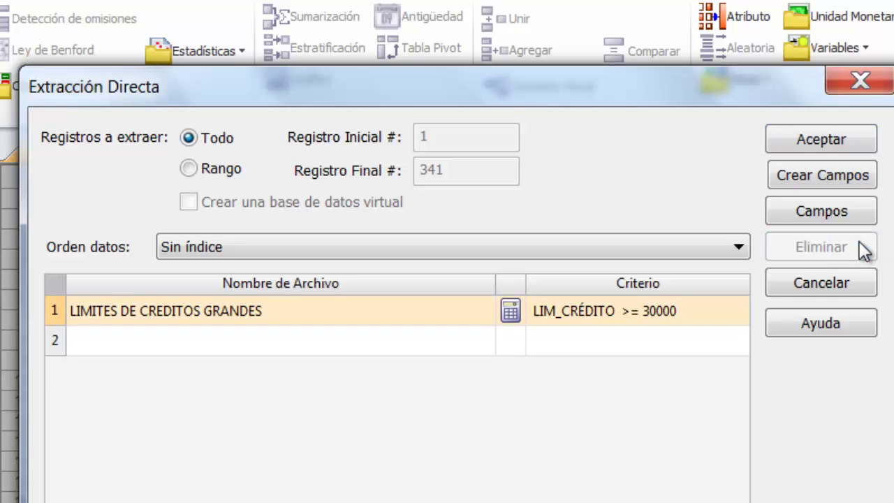
Run the direct extraction and close the resulting LIMITES DE CREDITOS GRANDES database, returning to the Clientes database.
{"action": "left_click", "coordinate": [818, 139]}
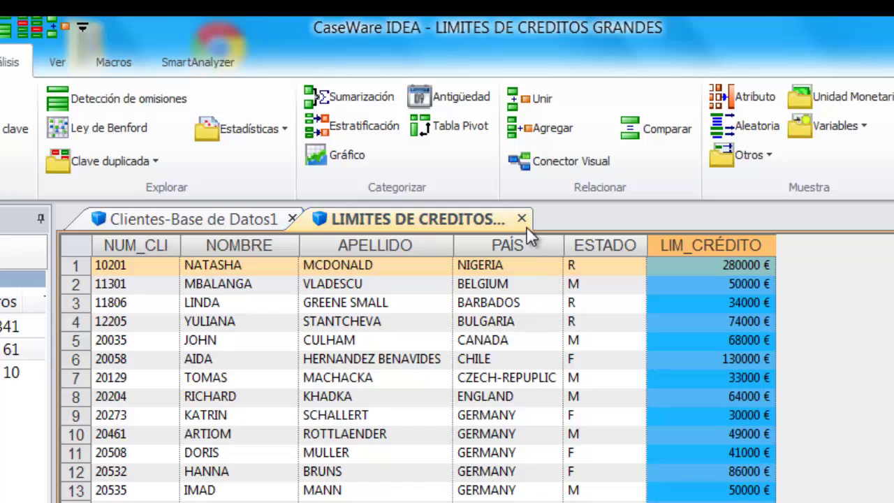
{"action": "left_click", "coordinate": [241, 221]}
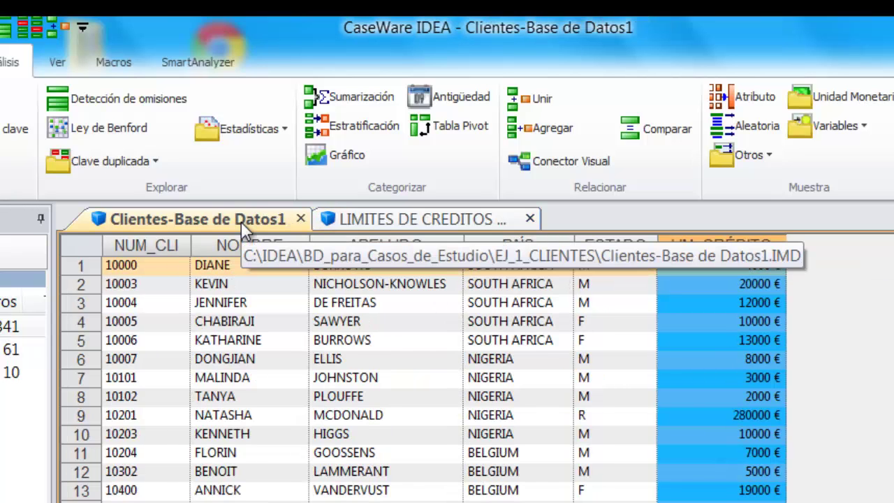
{"action": "left_click", "coordinate": [530, 219]}
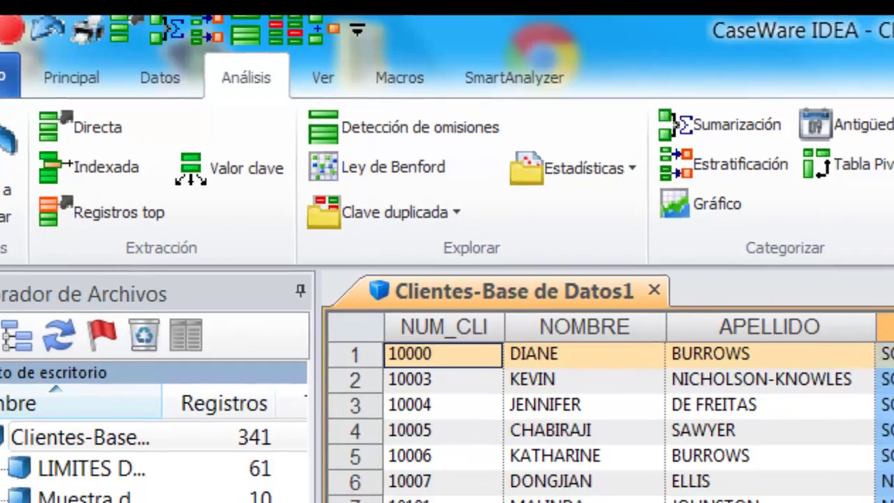
Start a direct extraction of all Clientes records with the output file name "CLIENTES DE AUSTRALIA".
{"action": "left_click", "coordinate": [699, 256]}
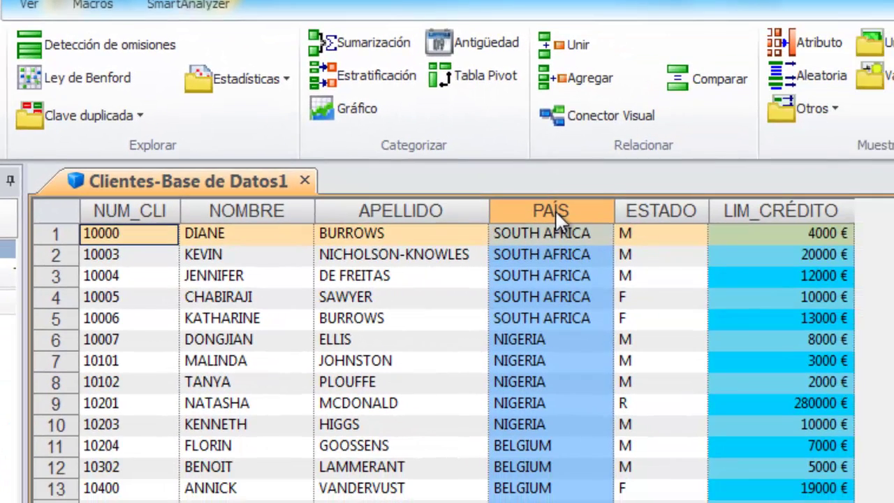
{"action": "left_click", "coordinate": [435, 391]}
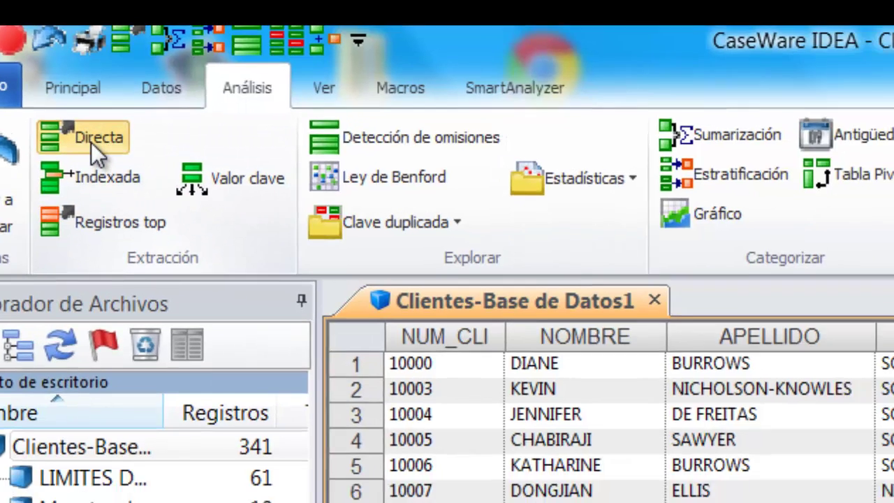
{"action": "left_click", "coordinate": [156, 155]}
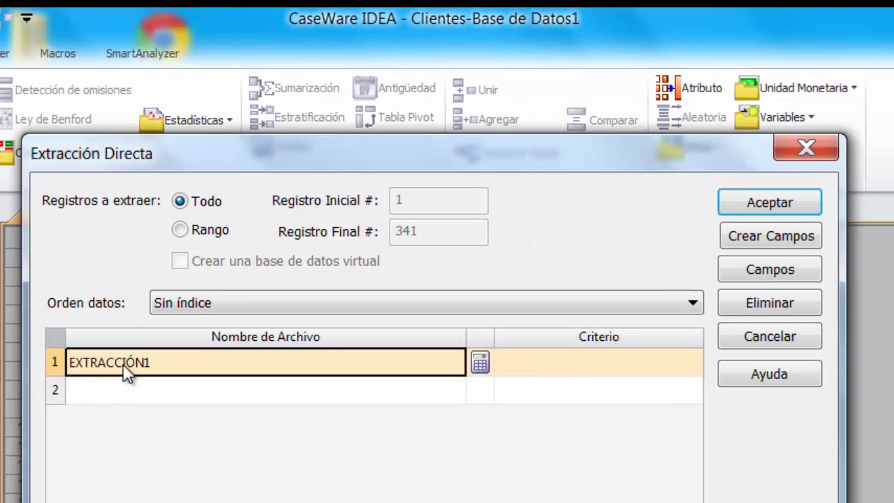
{"action": "left_click", "coordinate": [123, 365]}
{"action": "type", "text": "CLIENTES"}
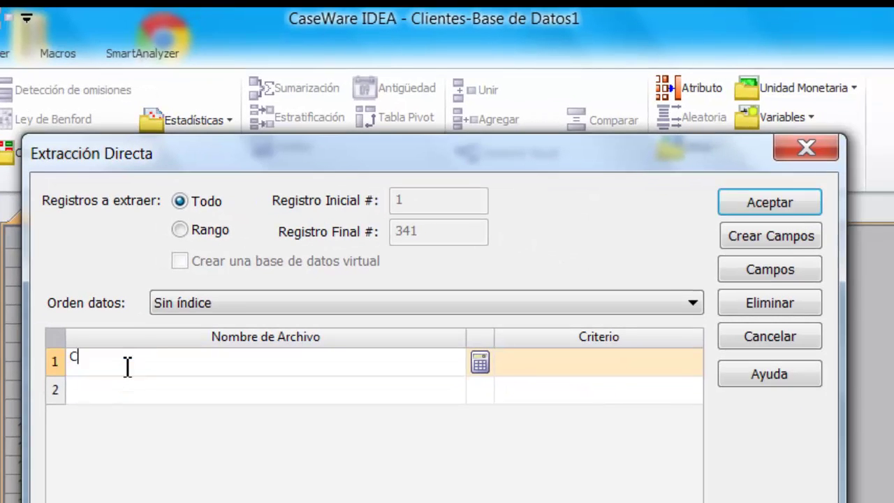
{"action": "type", "text": " DE AUSTRALIA"}
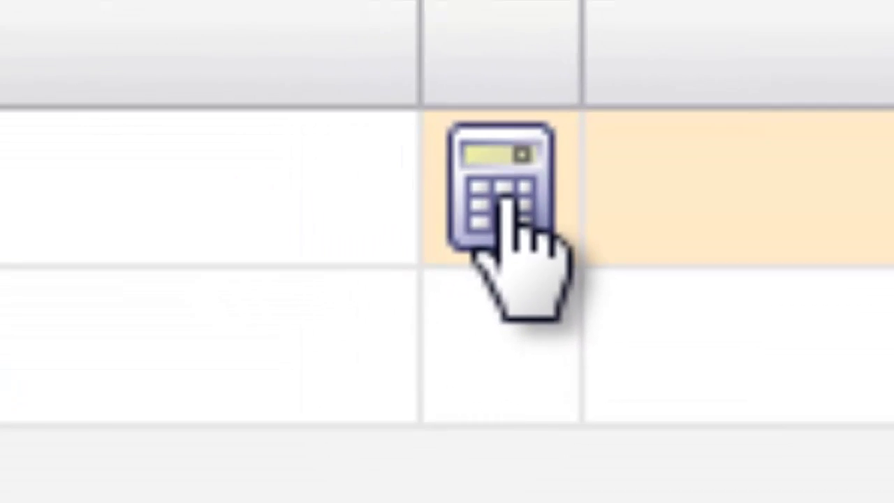
Enter the extraction criterion PAÍS = "AUSTRALIA" in the equation editor.
{"action": "left_click", "coordinate": [412, 223]}
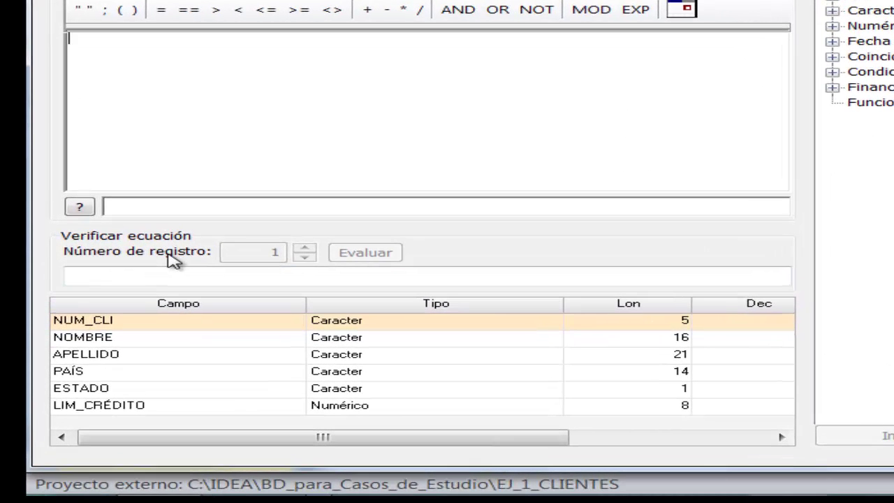
{"action": "double_click", "coordinate": [84, 373]}
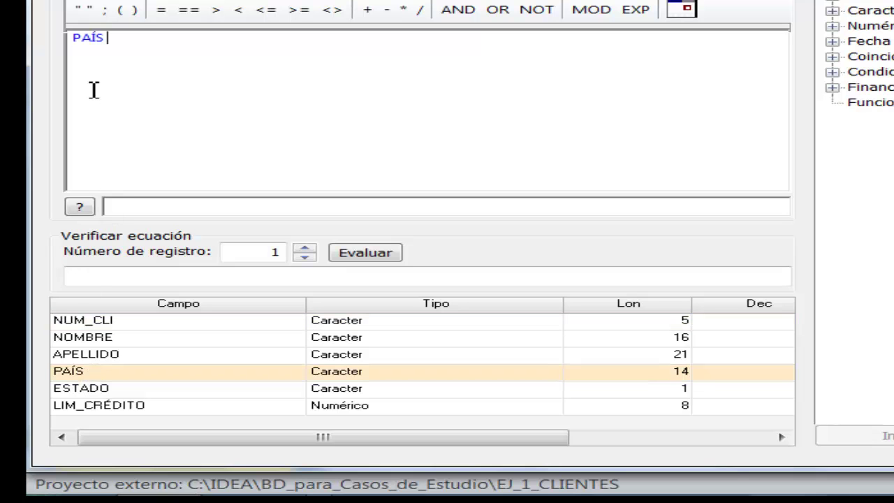
{"action": "left_click", "coordinate": [165, 12]}
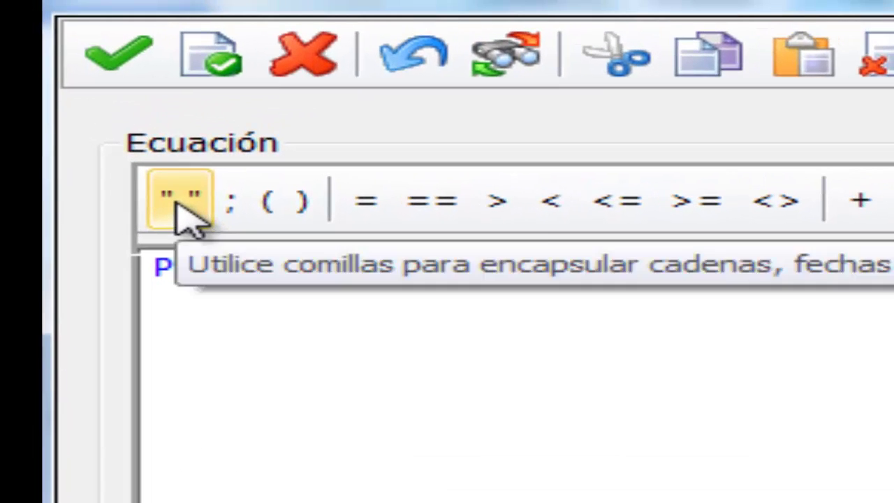
{"action": "left_click", "coordinate": [91, 28]}
{"action": "type", "text": "AU"}
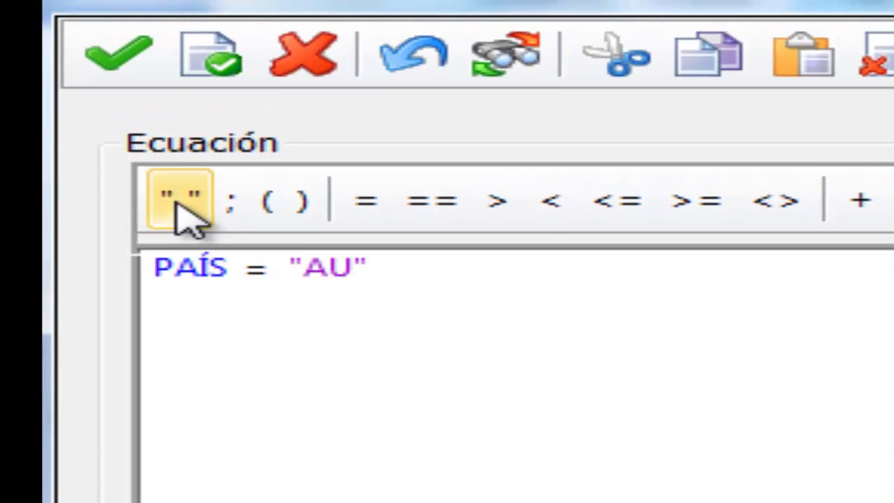
{"action": "type", "text": "STRAKI"}
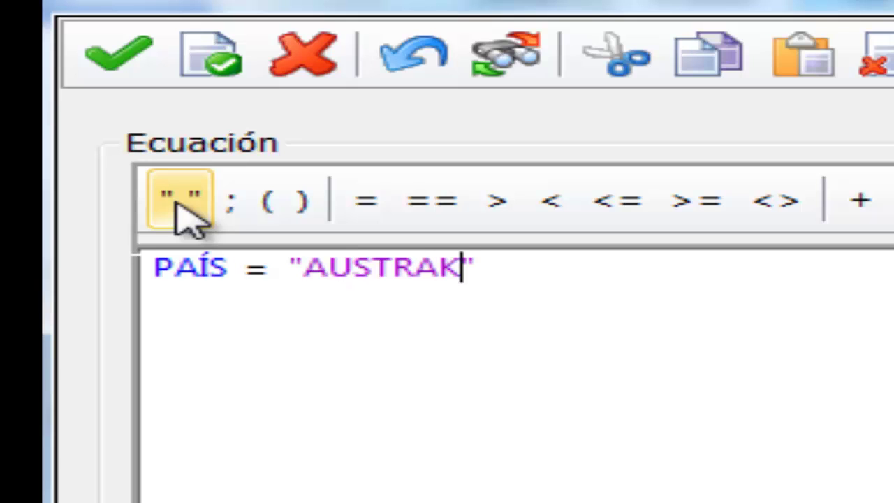
{"action": "key", "text": "BackSpace"}
{"action": "key", "text": "BackSpace"}
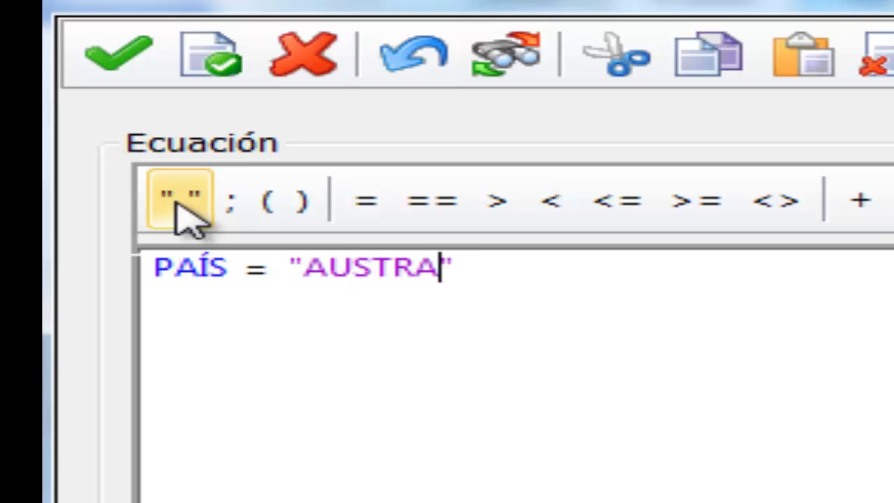
{"action": "type", "text": "LIA\""}
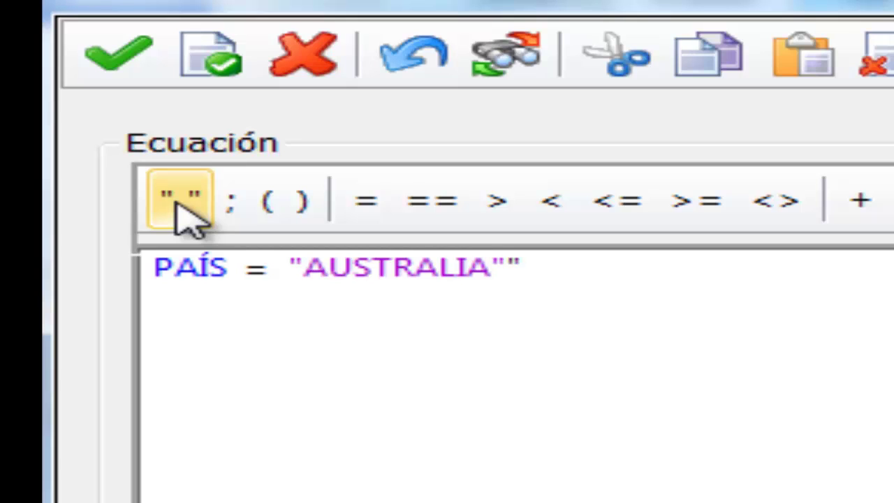
{"action": "key", "text": "Delete"}
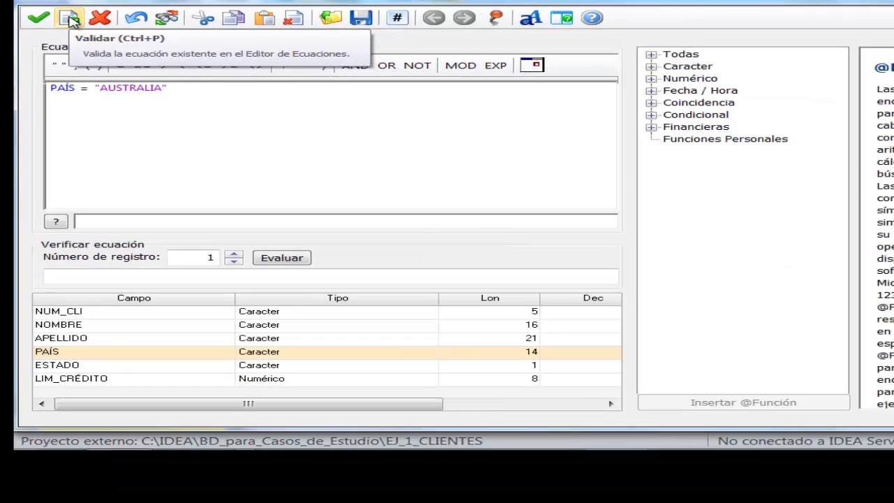
Validate and accept the country equation, and run the CLIENTES DE AUSTRALIA extraction.
{"action": "left_click", "coordinate": [72, 20]}
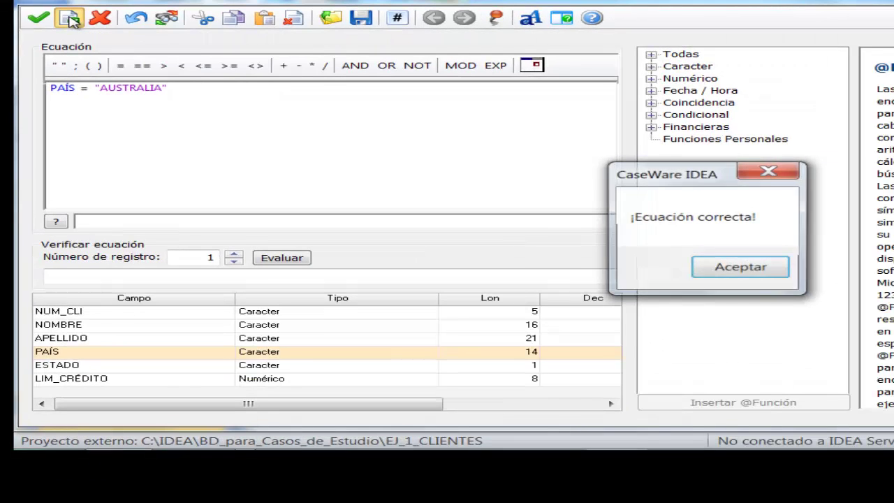
{"action": "left_click", "coordinate": [726, 275]}
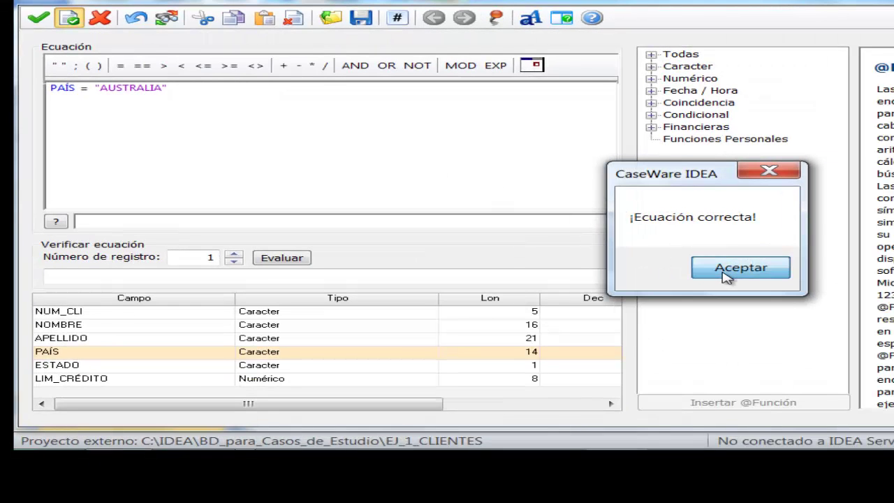
{"action": "left_click", "coordinate": [39, 19]}
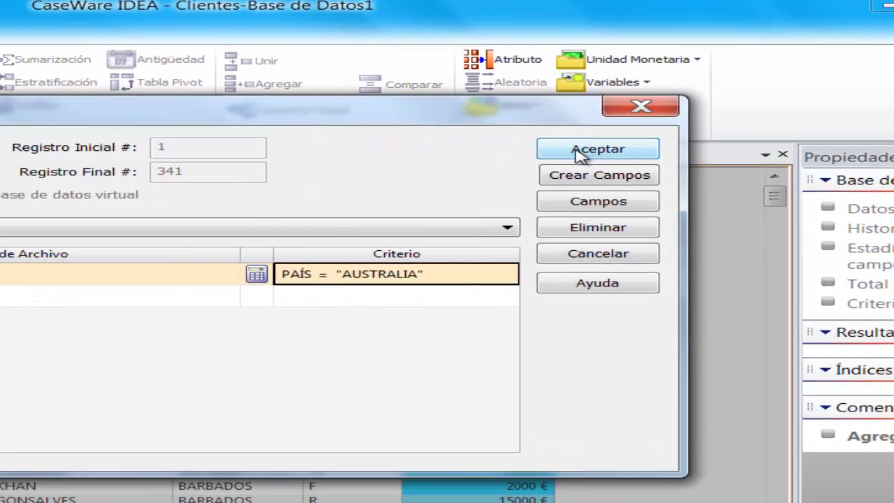
{"action": "left_click", "coordinate": [580, 151]}
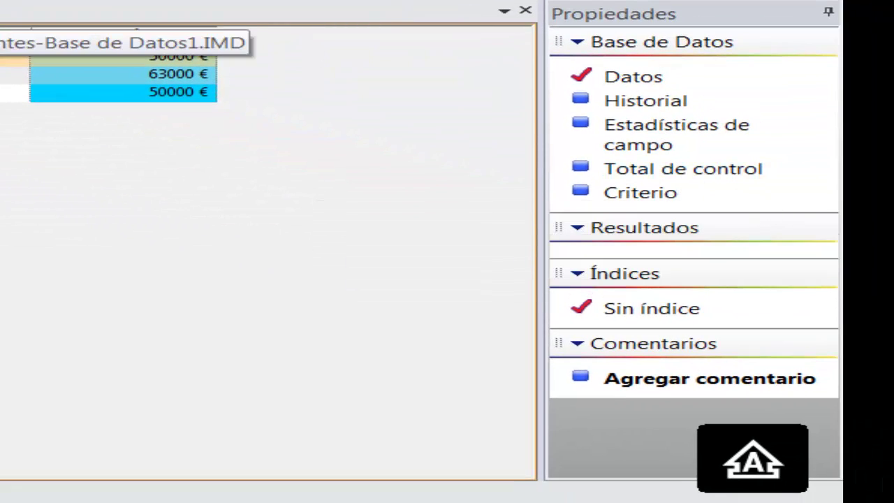
Set LIM_CRÉDITO as the control total field of the Clientes-Base de Datos1 database.
{"action": "left_click", "coordinate": [1, 11]}
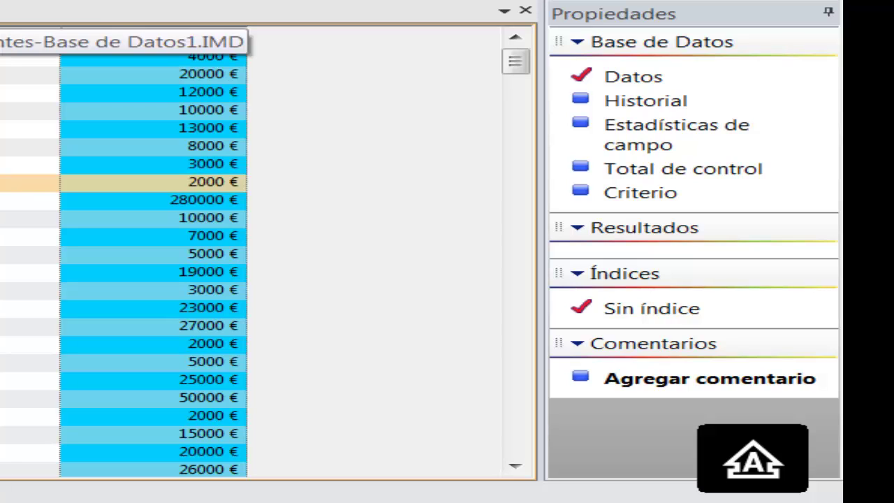
{"action": "left_click", "coordinate": [657, 172]}
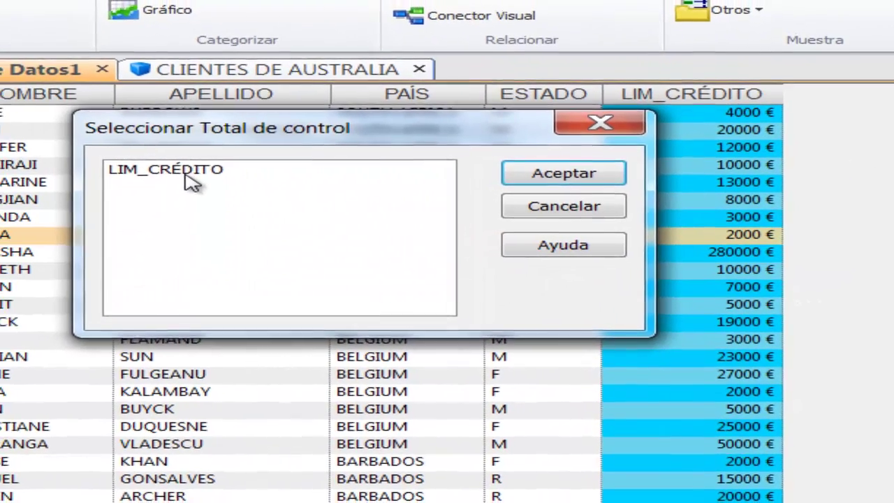
{"action": "left_click", "coordinate": [160, 167]}
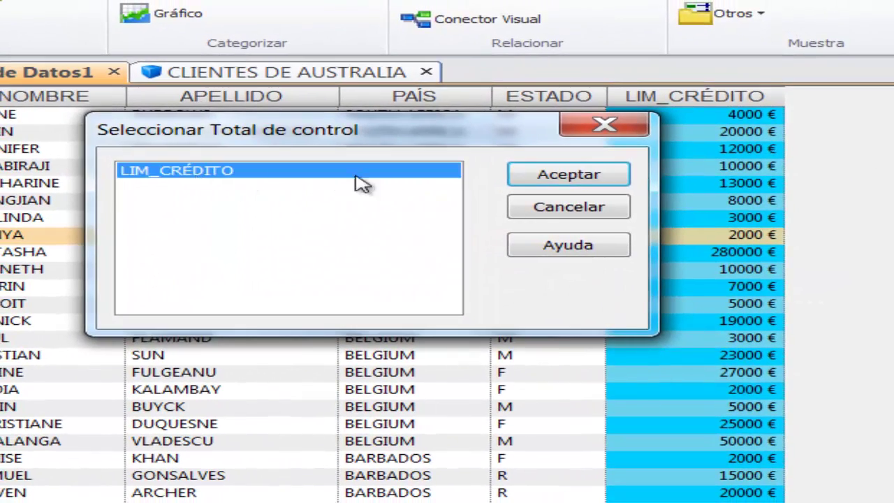
{"action": "left_click", "coordinate": [555, 179]}
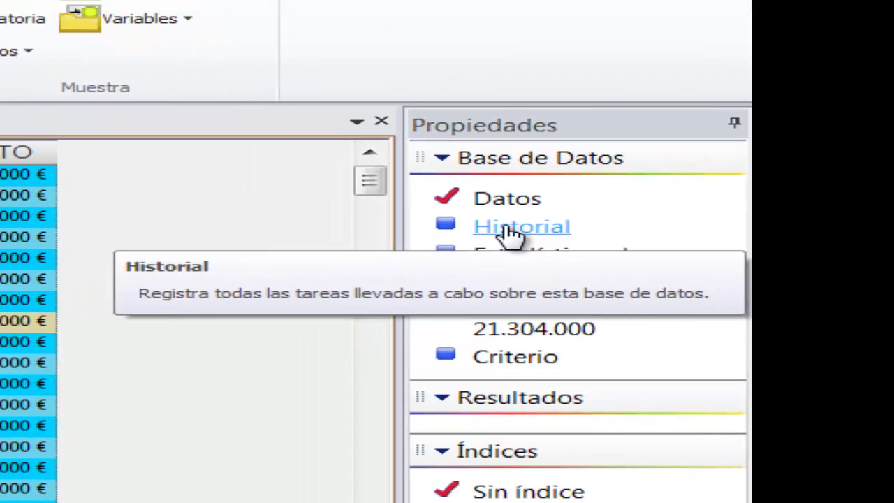
Open the Clientes database history and examine the details of its Access import and control total entries.
{"action": "left_click", "coordinate": [409, 119]}
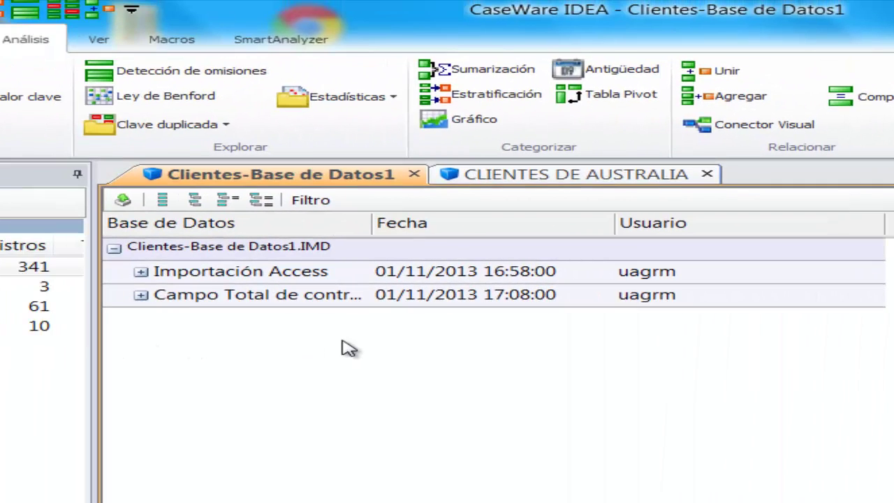
{"action": "left_click", "coordinate": [141, 272]}
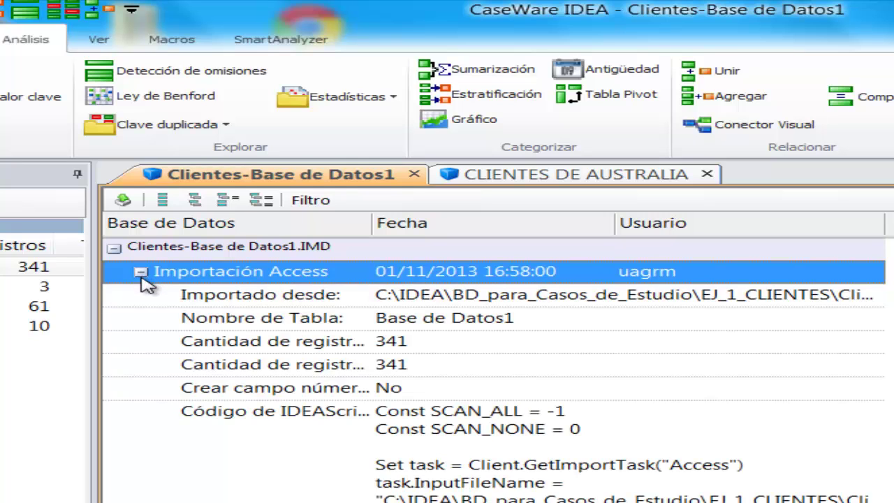
{"action": "left_click", "coordinate": [141, 274]}
{"action": "left_click", "coordinate": [141, 295]}
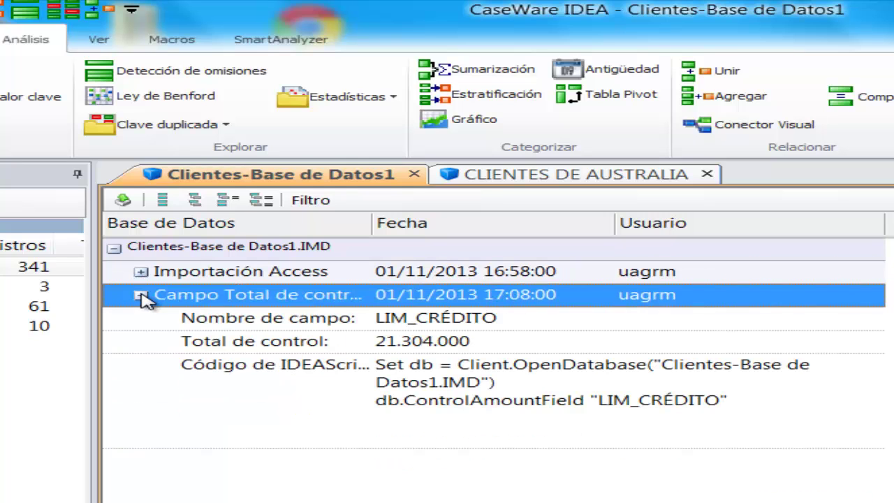
{"action": "left_click", "coordinate": [141, 295]}
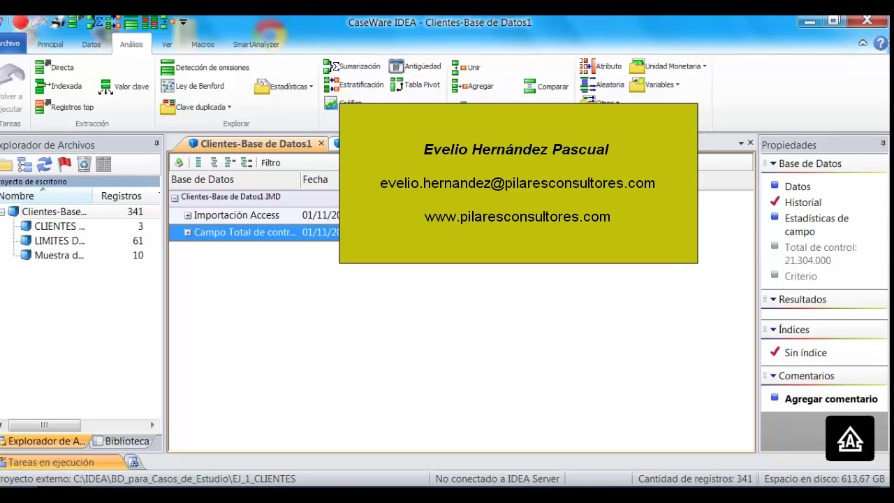
{"action": "left_click", "coordinate": [95, 494]}
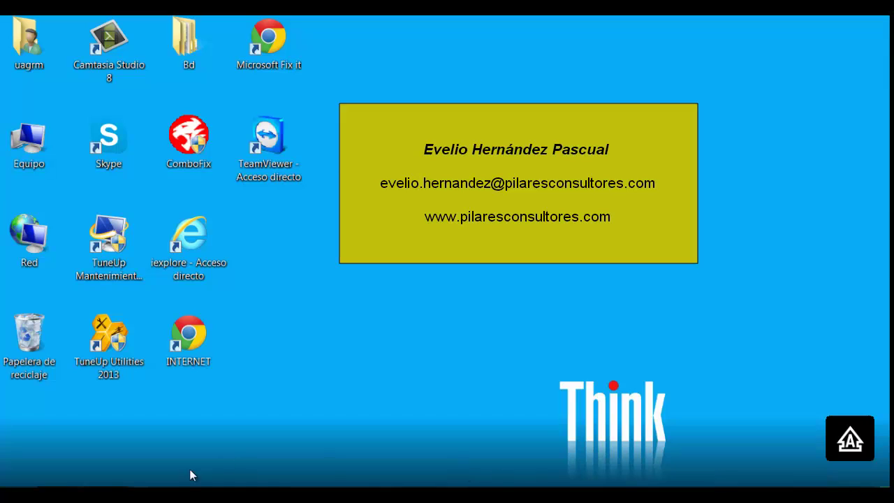
{"action": "left_click", "coordinate": [101, 495]}
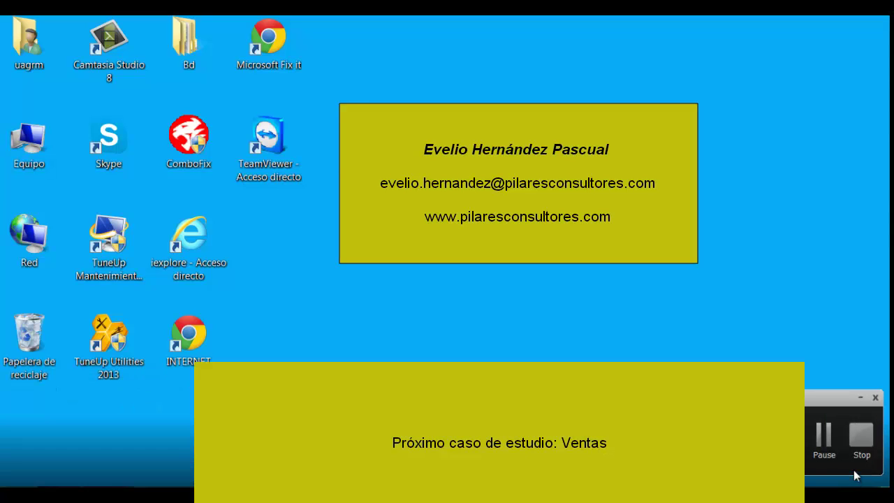